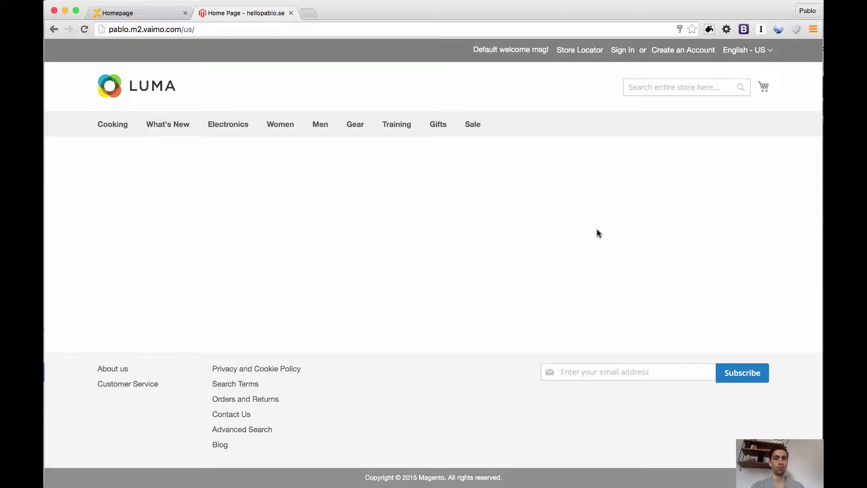
Examine the Vaimo demo store homepage, including its slideshow, category banners, product row and heading text block.
{"action": "left_click", "coordinate": [116, 13]}
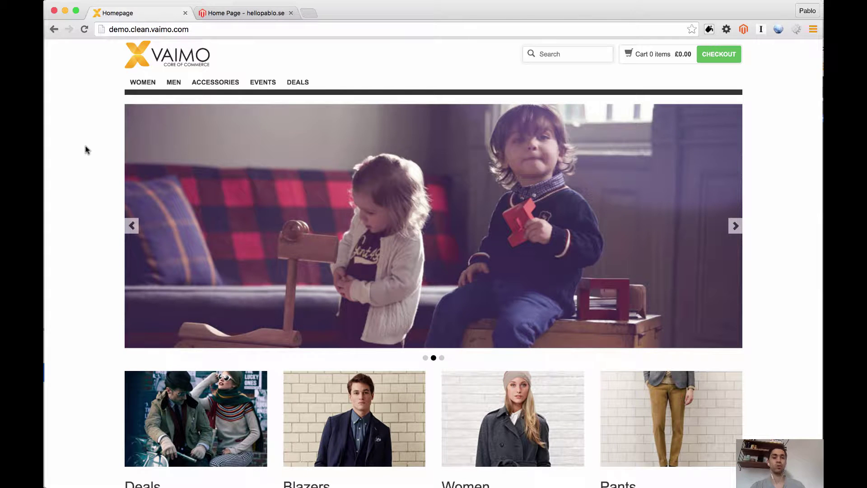
{"action": "left_click", "coordinate": [736, 225]}
{"action": "scroll", "coordinate": [798, 274], "scroll_direction": "down", "scroll_amount": 3}
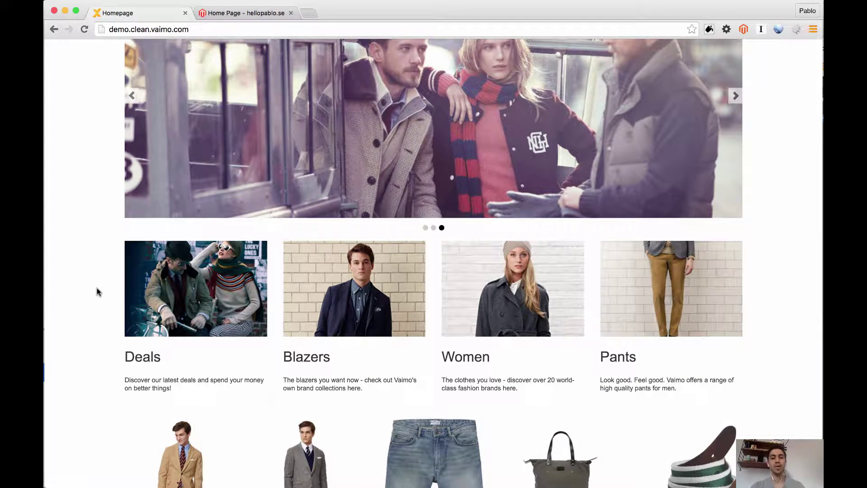
{"action": "scroll", "coordinate": [97, 292], "scroll_direction": "down", "scroll_amount": 4}
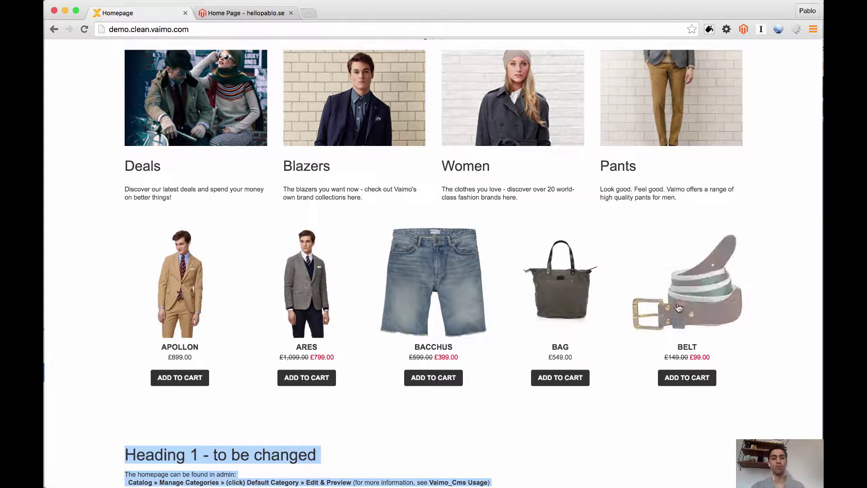
{"action": "scroll", "coordinate": [128, 310], "scroll_direction": "down", "scroll_amount": 4}
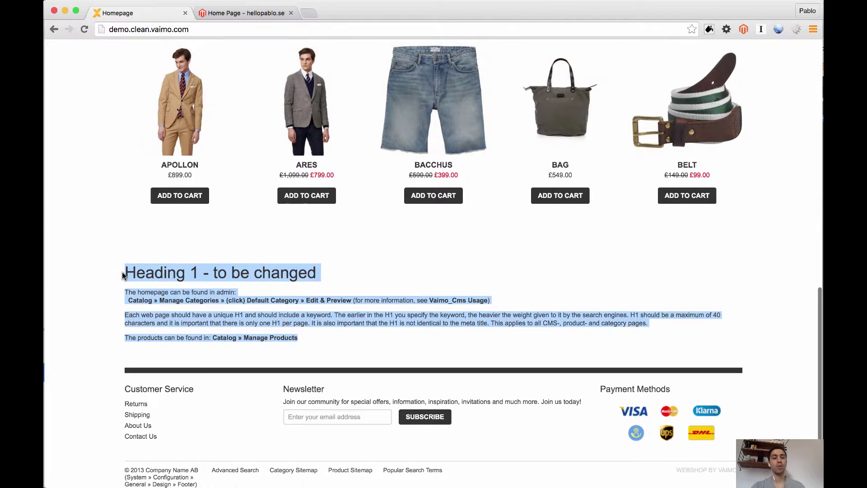
{"action": "left_click", "coordinate": [124, 276]}
{"action": "left_click_drag", "start_coordinate": [125, 274], "coordinate": [304, 341]}
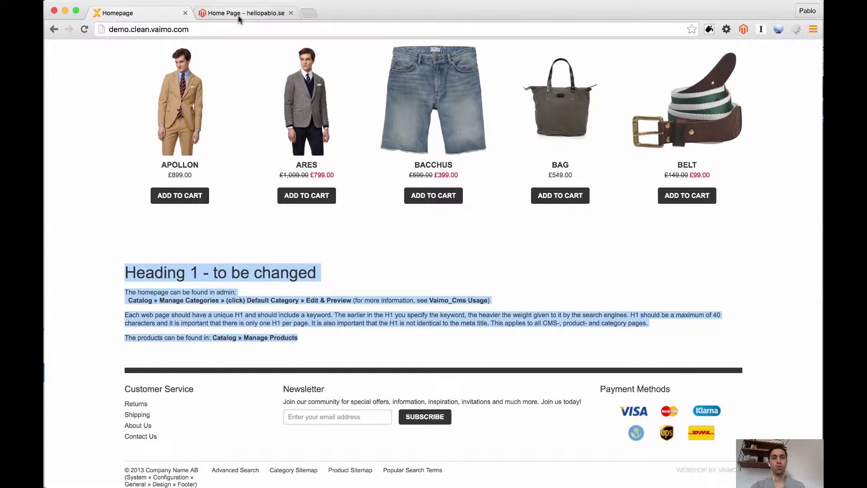
{"action": "scroll", "coordinate": [219, 151], "scroll_direction": "up", "scroll_amount": 9}
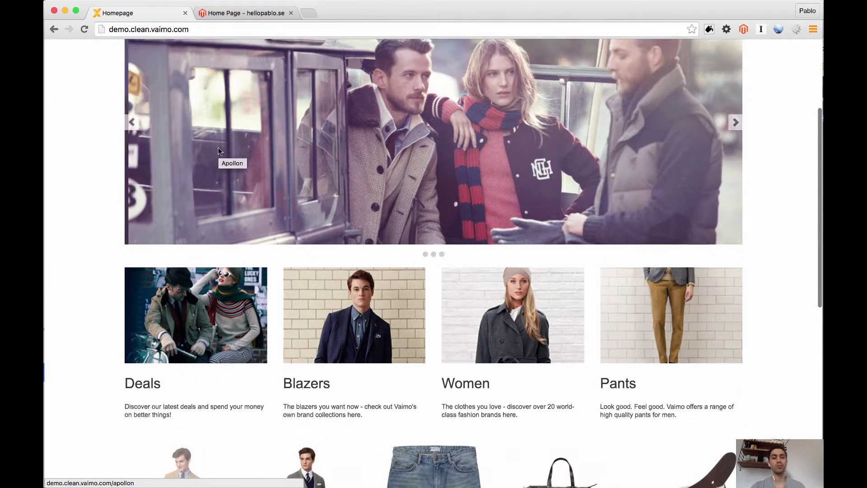
{"action": "scroll", "coordinate": [218, 151], "scroll_direction": "up", "scroll_amount": 3}
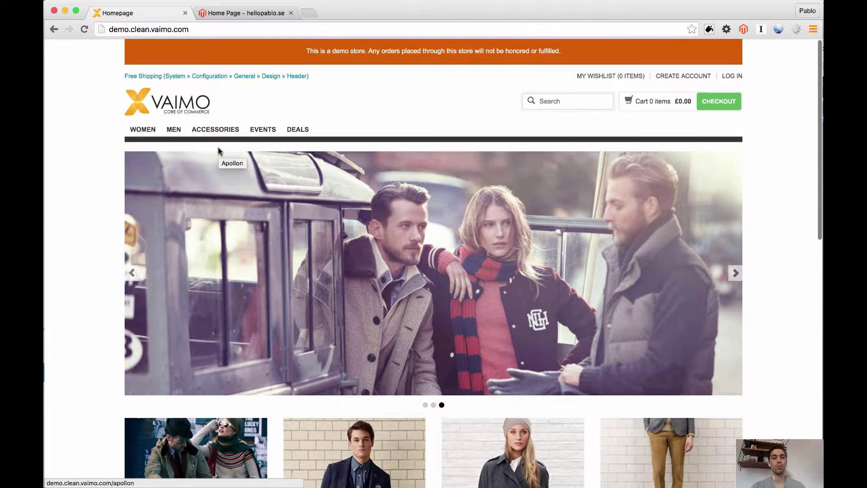
Return to the Luma store homepage and open its backend in a new tab by changing the URL path to admin.
{"action": "left_click", "coordinate": [252, 15]}
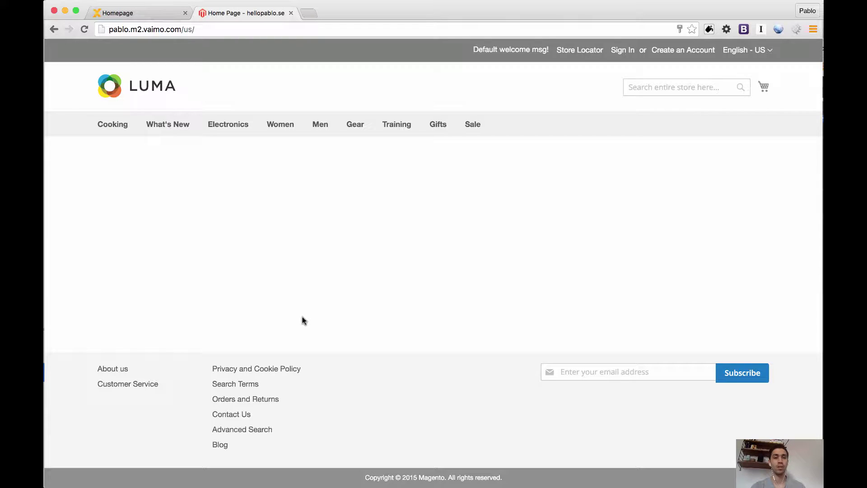
{"action": "left_click", "coordinate": [209, 29]}
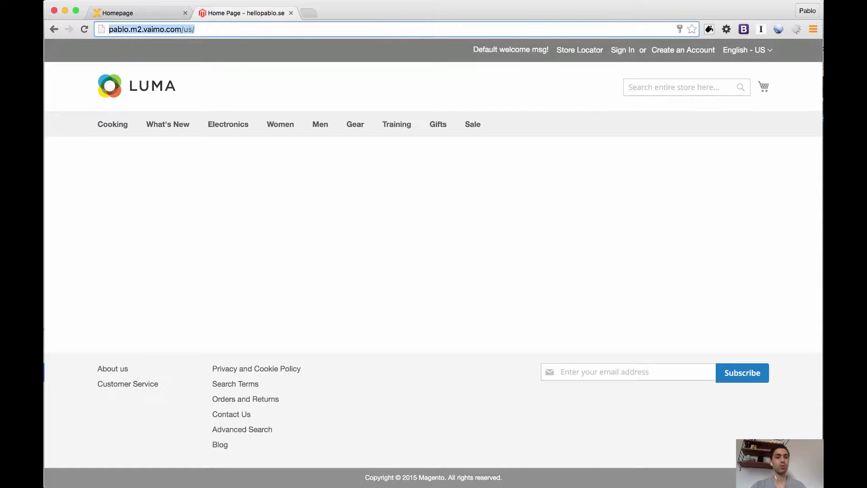
{"action": "key", "text": "Right"}
{"action": "key", "text": "BackSpace"}
{"action": "key", "text": "BackSpace"}
{"action": "key", "text": "BackSpace"}
{"action": "type", "text": "admin"}
{"action": "key", "text": "super+Return"}
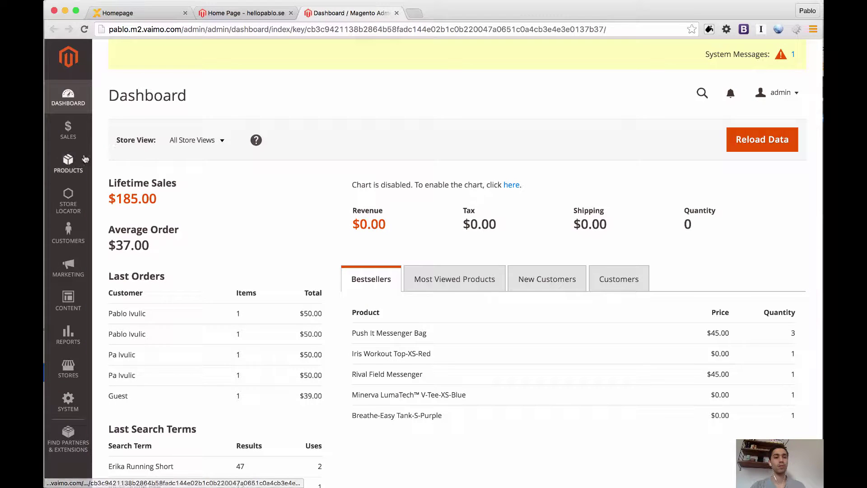
Open the Default Category among the product categories and launch its Edit & Preview mode.
{"action": "left_click", "coordinate": [76, 163]}
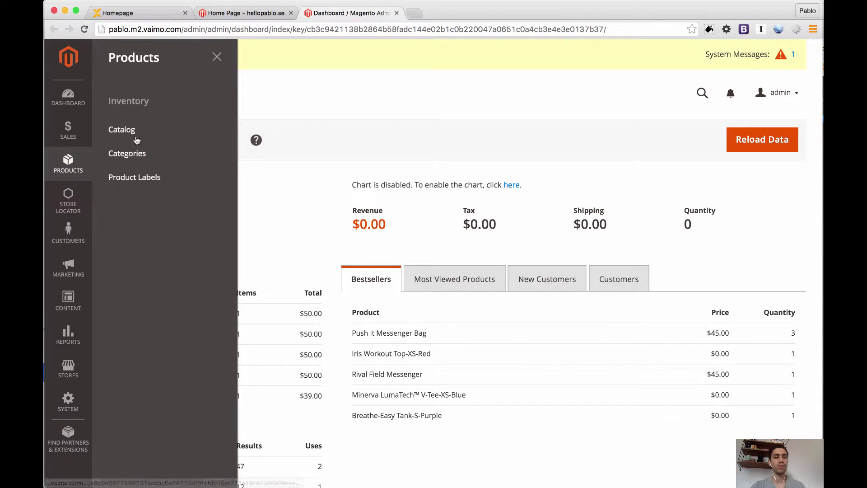
{"action": "left_click", "coordinate": [135, 154]}
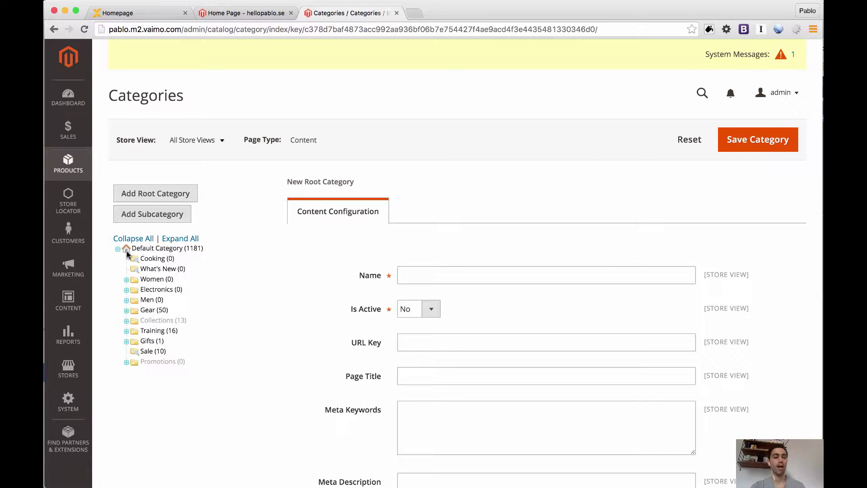
{"action": "left_click", "coordinate": [166, 249]}
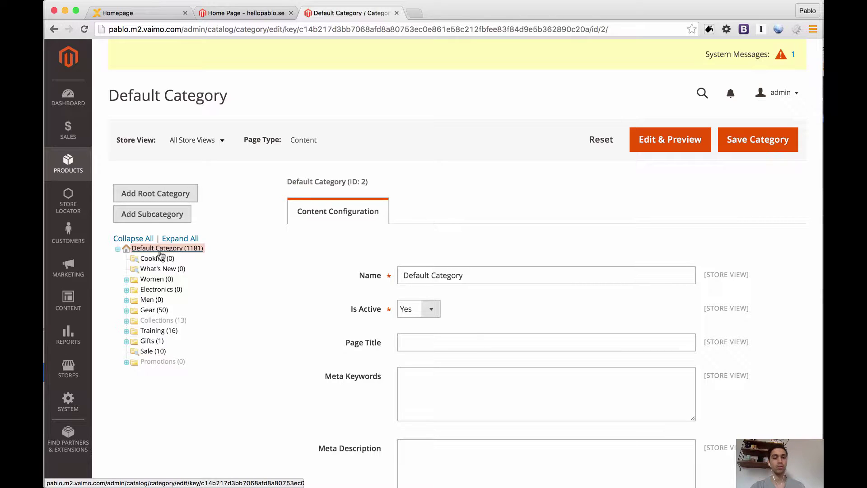
{"action": "left_click", "coordinate": [666, 151]}
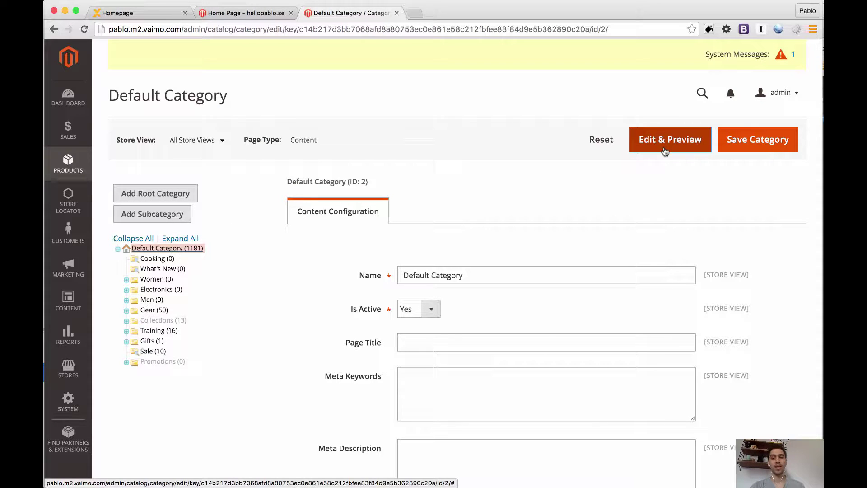
{"action": "left_click", "coordinate": [666, 151]}
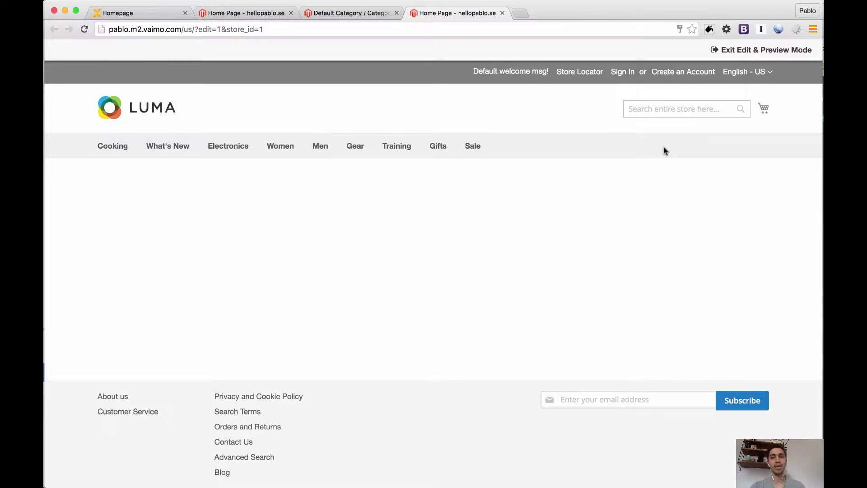
Exit Edit & Preview mode on the homepage and re-enable it by setting the URL's edit parameter to 1.
{"action": "left_click", "coordinate": [753, 53]}
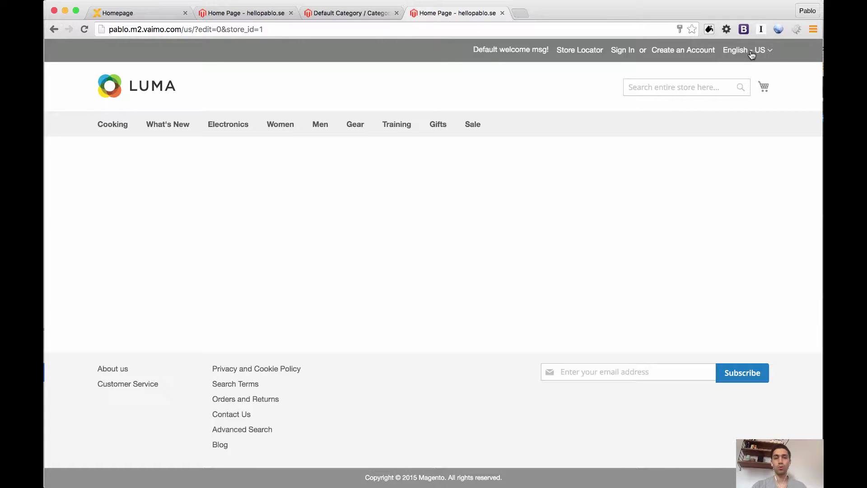
{"action": "left_click", "coordinate": [362, 12]}
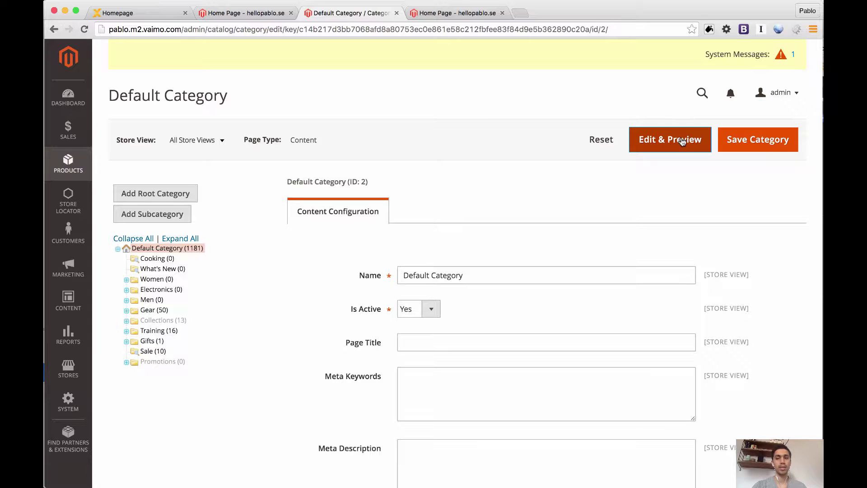
{"action": "left_click", "coordinate": [442, 12]}
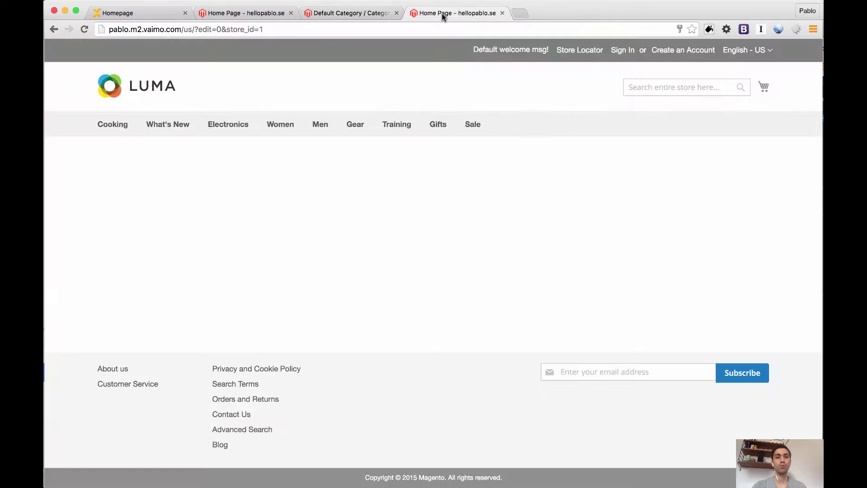
{"action": "left_click", "coordinate": [219, 28]}
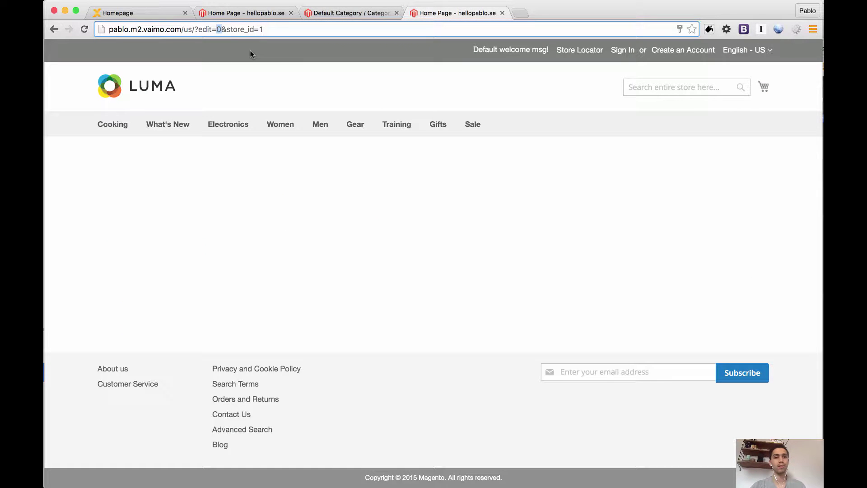
{"action": "type", "text": "1"}
{"action": "key", "text": "Return"}
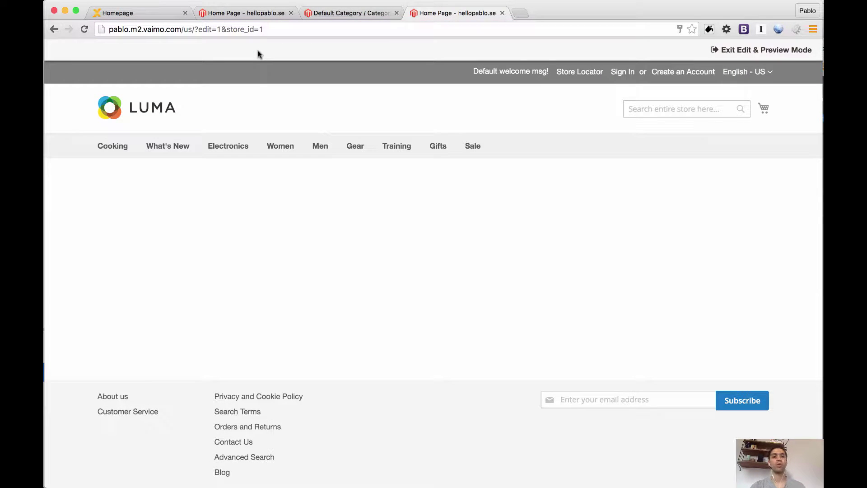
Check the copied edit-mode URL in an incognito window, and close that window.
{"action": "left_click", "coordinate": [263, 31]}
{"action": "key", "text": "super+c"}
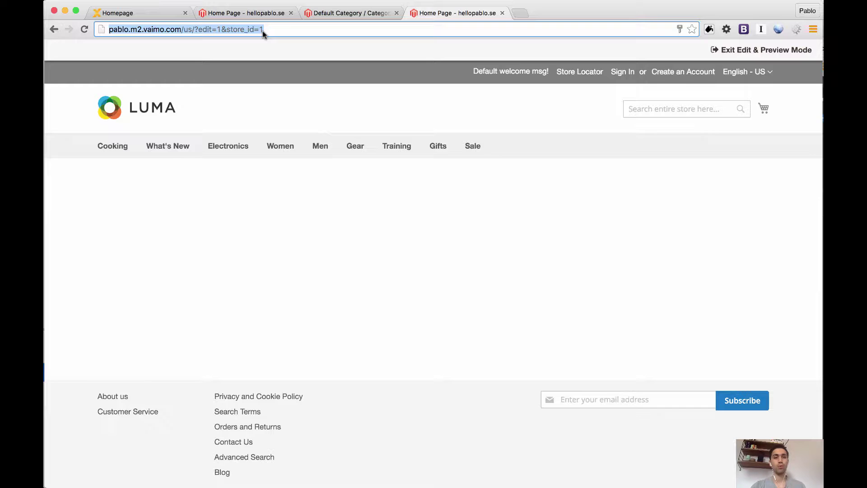
{"action": "key", "text": "super+shift+n"}
{"action": "key", "text": "super+v"}
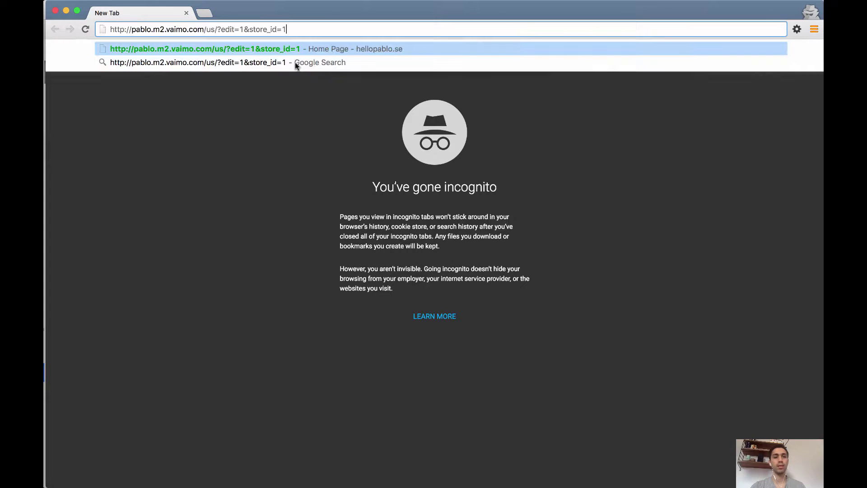
{"action": "key", "text": "Return"}
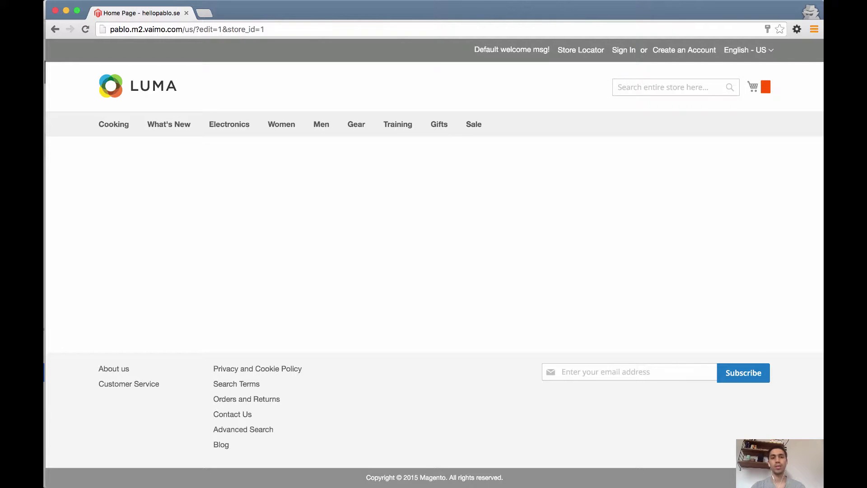
{"action": "left_click", "coordinate": [221, 29]}
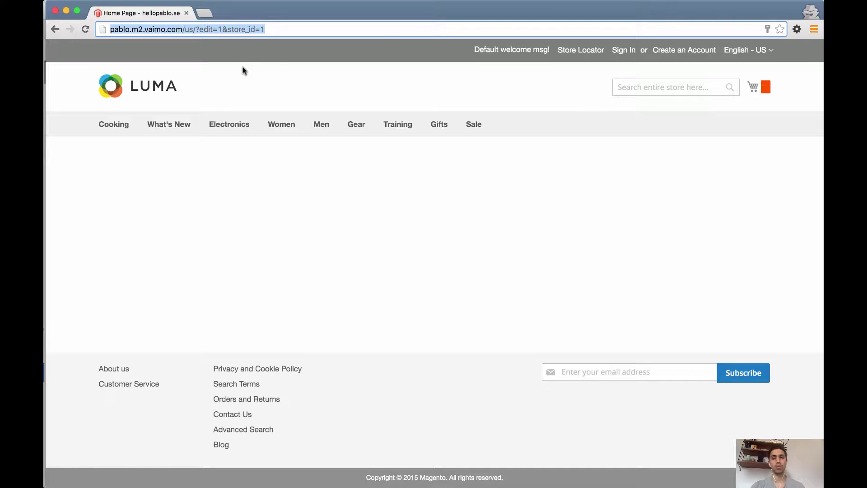
{"action": "key", "text": "super+w"}
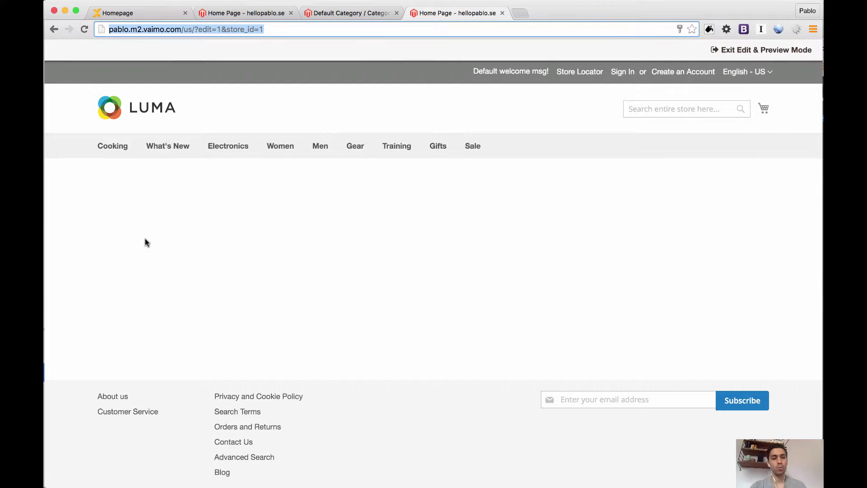
Open the structure editor for the homepage's empty content area.
{"action": "mouse_move", "coordinate": [136, 210]}
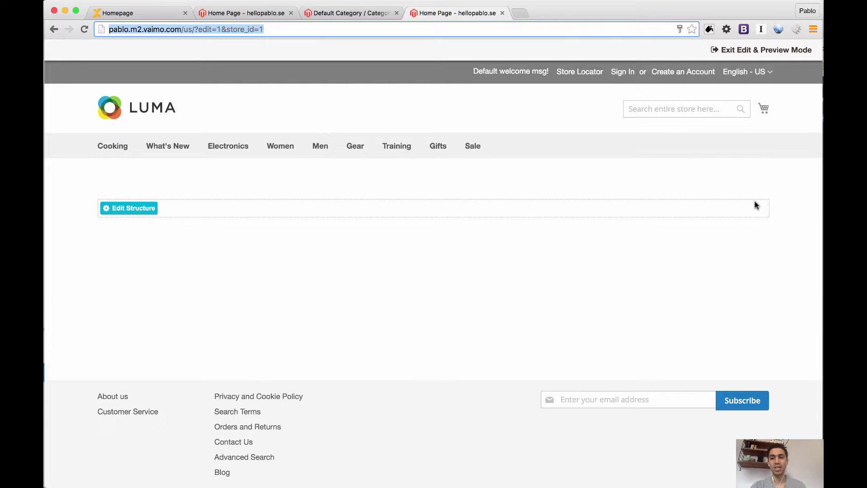
{"action": "mouse_move", "coordinate": [764, 211]}
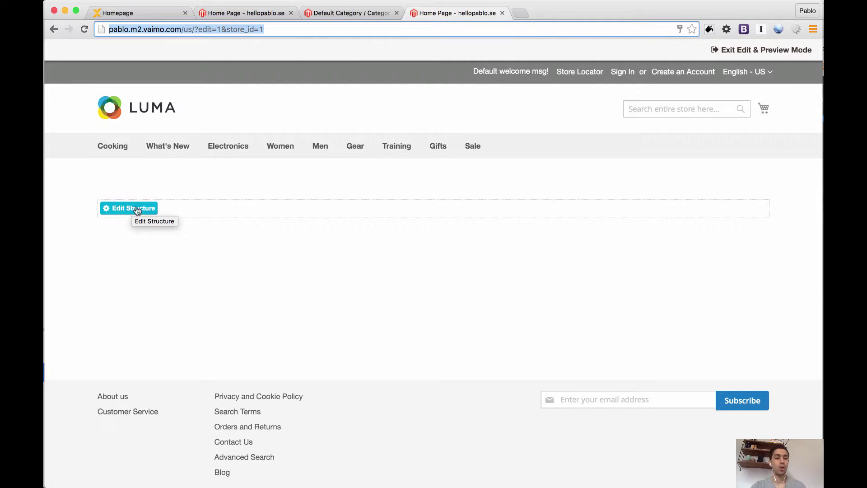
{"action": "mouse_move", "coordinate": [127, 106]}
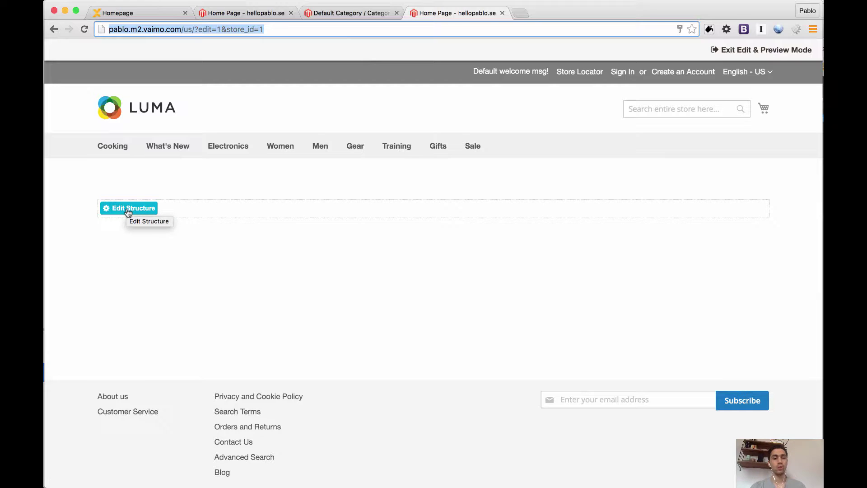
{"action": "left_click", "coordinate": [128, 211]}
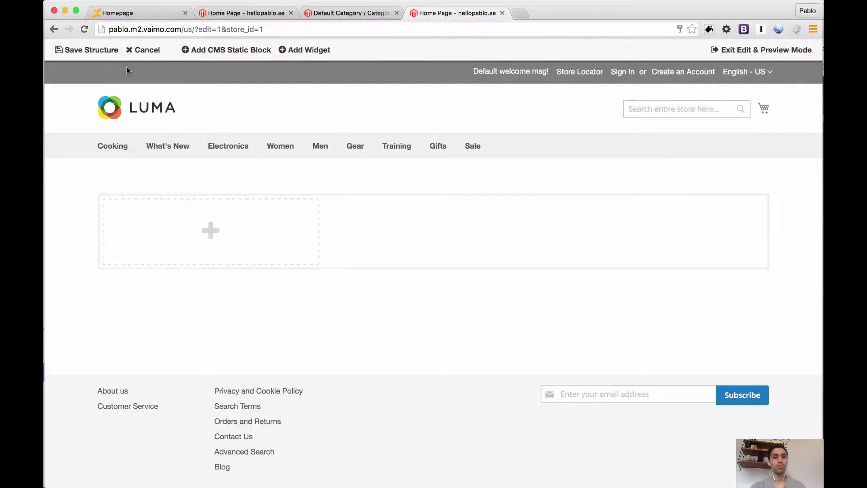
Start a new widget of type Banner Slider Widget and open its slider choices.
{"action": "left_click", "coordinate": [316, 52]}
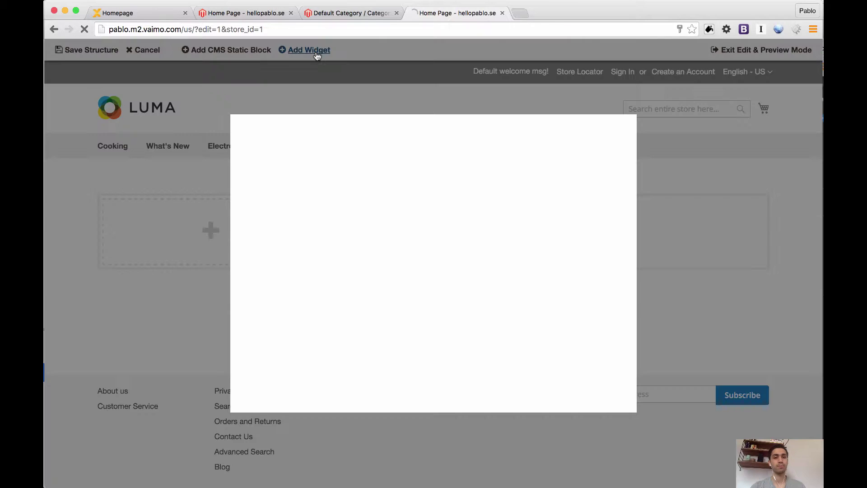
{"action": "left_click", "coordinate": [449, 158]}
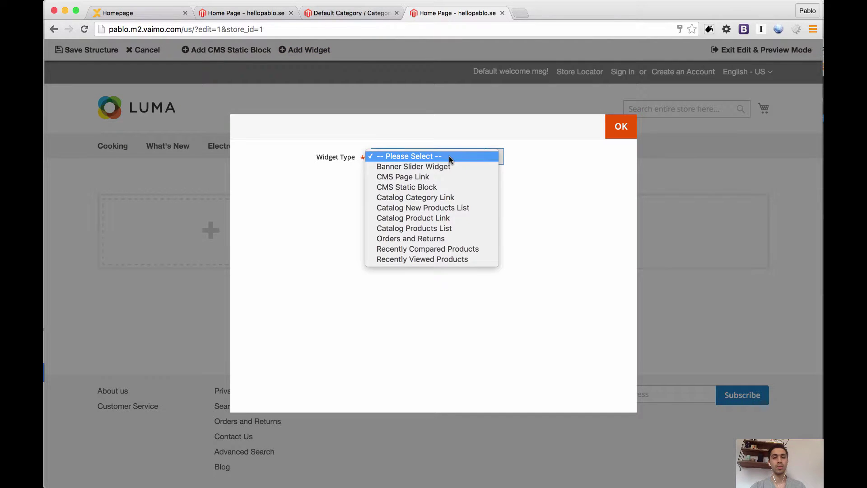
{"action": "left_click", "coordinate": [490, 171]}
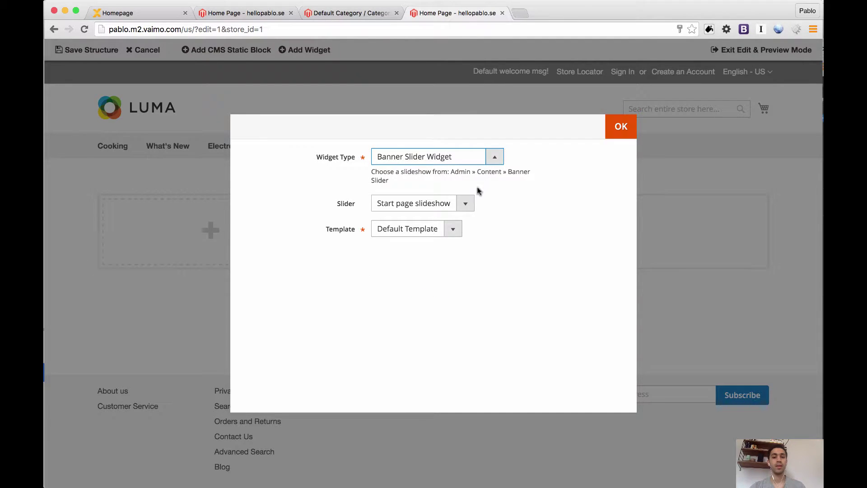
{"action": "left_click", "coordinate": [472, 205]}
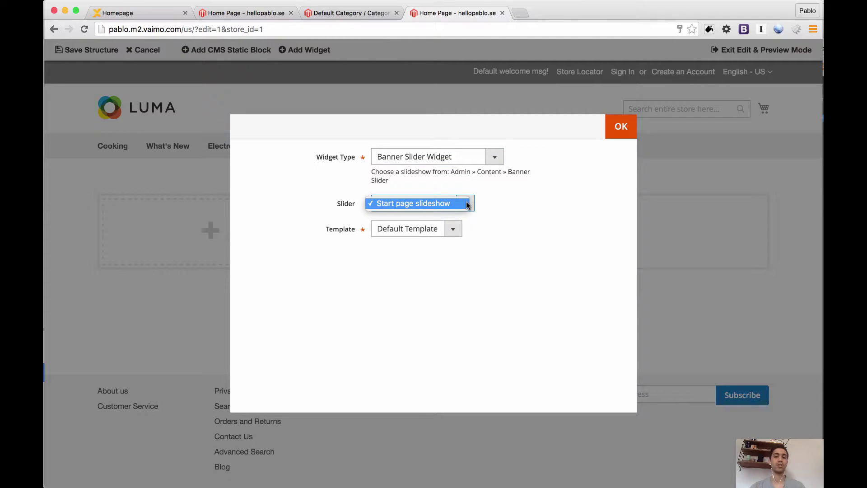
Open the list of banner sliders in the store admin to check which slideshows are defined.
{"action": "left_click", "coordinate": [334, 12]}
{"action": "left_click", "coordinate": [334, 13]}
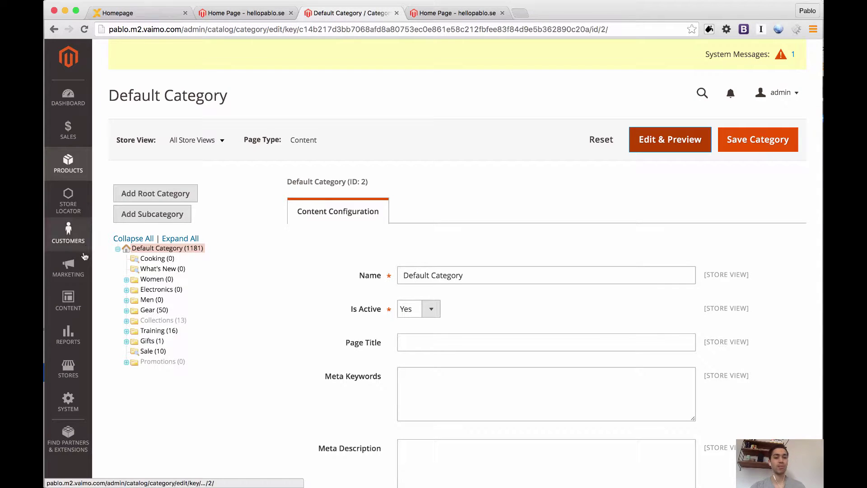
{"action": "left_click", "coordinate": [73, 299]}
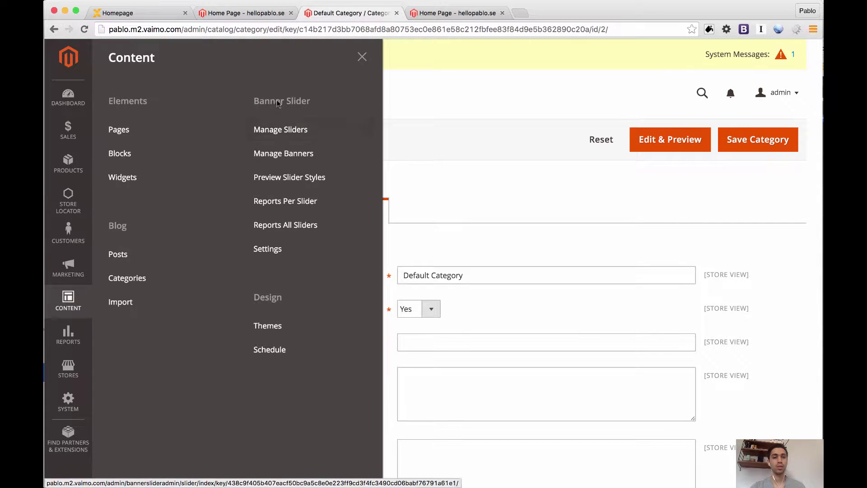
{"action": "left_click", "coordinate": [284, 131]}
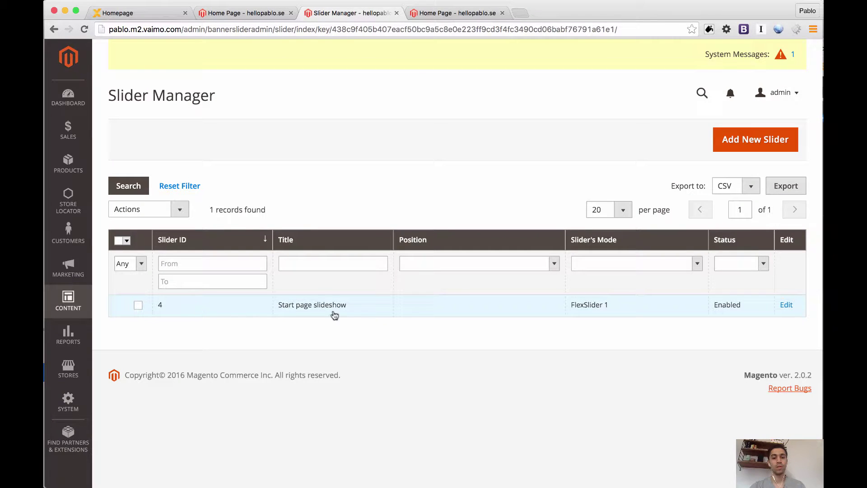
Add the Banner Slider Widget with the Start page slideshow to the homepage and save the structure.
{"action": "left_click", "coordinate": [452, 15]}
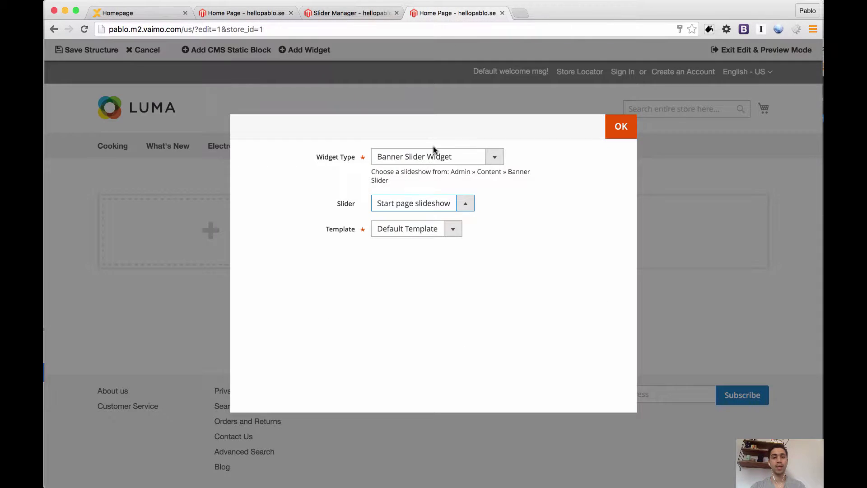
{"action": "left_click", "coordinate": [434, 201]}
{"action": "left_click", "coordinate": [435, 204]}
{"action": "left_click", "coordinate": [621, 127]}
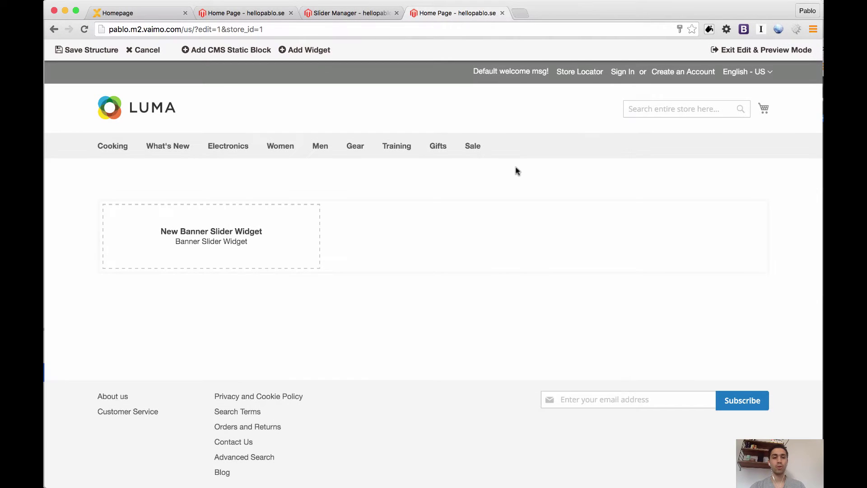
{"action": "left_click", "coordinate": [89, 51]}
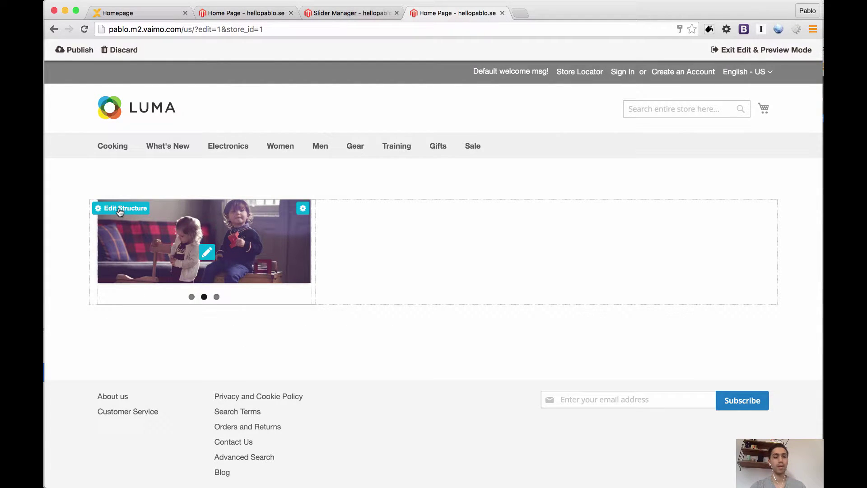
Enlarge the banner slider widget to the full width of the content area and save the structure.
{"action": "left_click", "coordinate": [120, 210]}
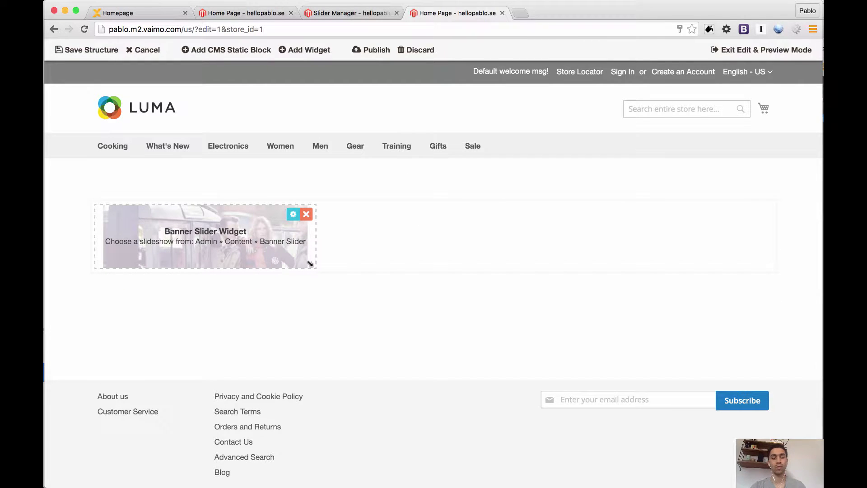
{"action": "left_click_drag", "start_coordinate": [310, 264], "coordinate": [816, 329]}
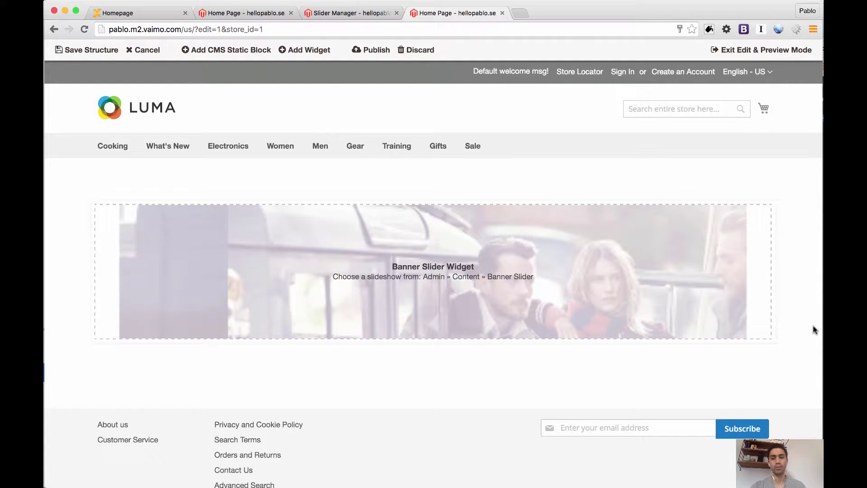
{"action": "left_click", "coordinate": [97, 51]}
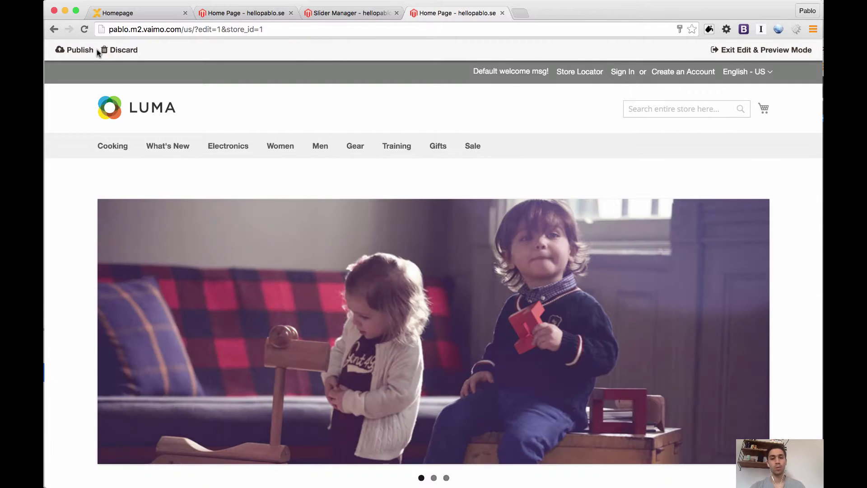
{"action": "scroll", "coordinate": [246, 206], "scroll_direction": "down", "scroll_amount": 3}
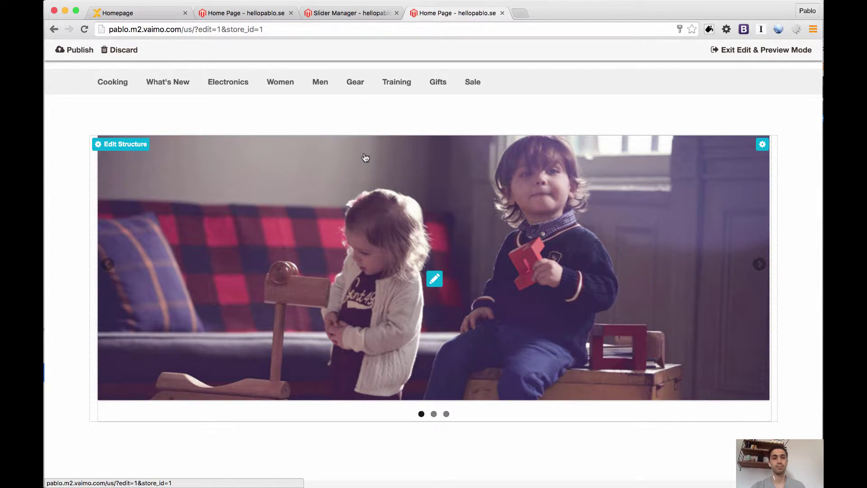
{"action": "scroll", "coordinate": [365, 156], "scroll_direction": "up", "scroll_amount": 1}
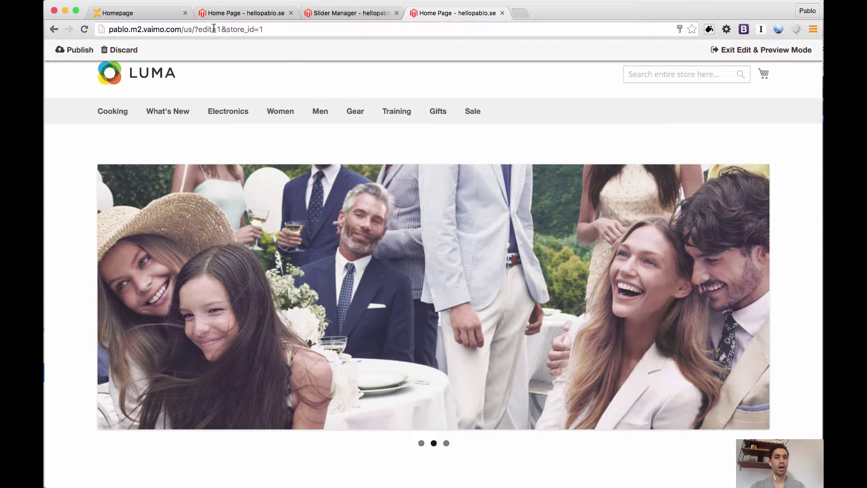
Open the public store URL pablo.m2.vaimo.com/us/ without the edit parameter in a new tab to check the live homepage.
{"action": "left_click_drag", "start_coordinate": [198, 28], "coordinate": [84, 22]}
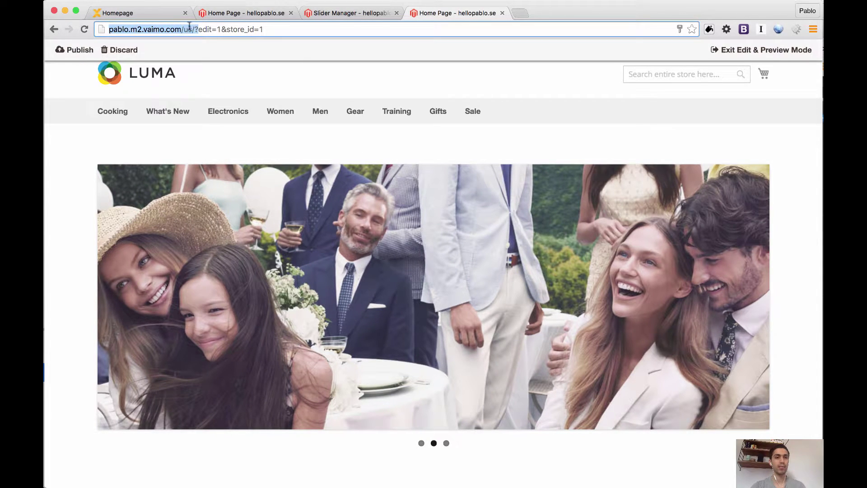
{"action": "left_click", "coordinate": [190, 27]}
{"action": "left_click_drag", "start_coordinate": [195, 30], "coordinate": [44, 31]}
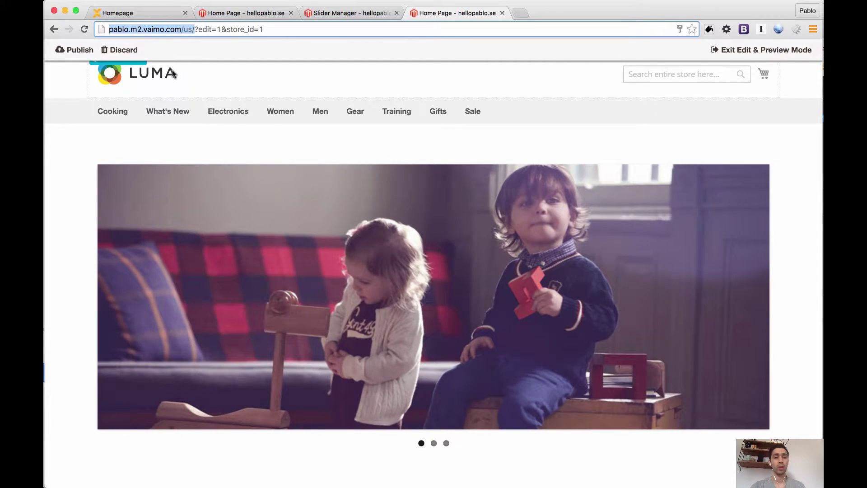
{"action": "key", "text": "super+c"}
{"action": "key", "text": "super+t"}
{"action": "key", "text": "super+v"}
{"action": "key", "text": "Return"}
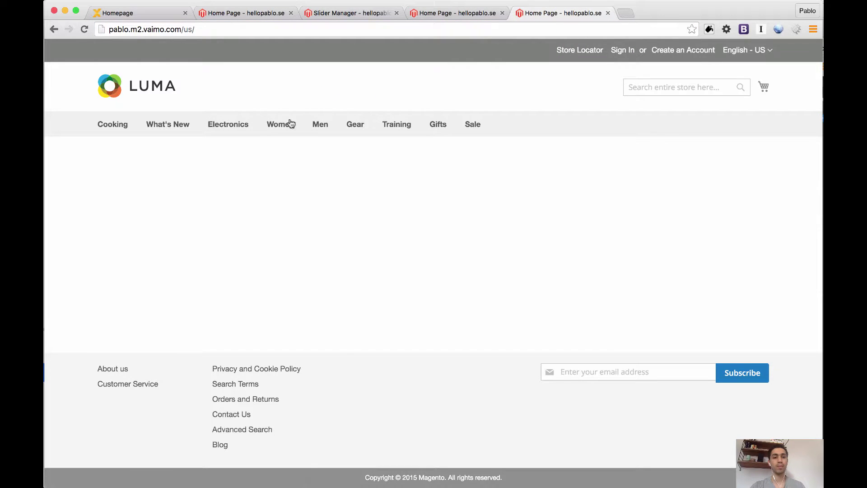
Return to the edit-mode homepage and discard its unpublished changes.
{"action": "left_click", "coordinate": [456, 13]}
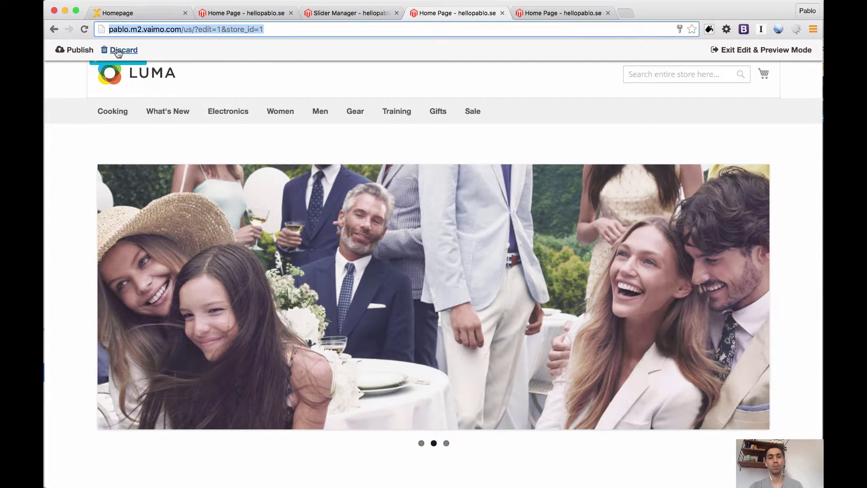
{"action": "left_click", "coordinate": [118, 51]}
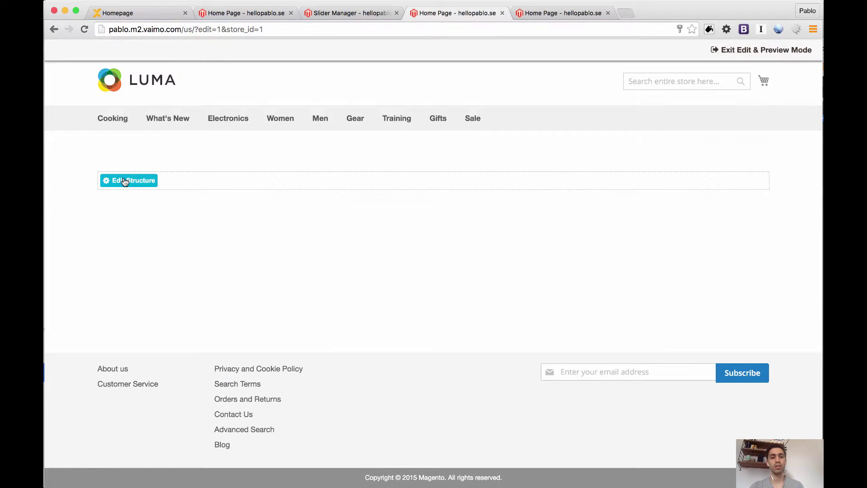
Edit the empty homepage content area's structure and add a new Banner Slider Widget.
{"action": "left_click", "coordinate": [126, 181]}
{"action": "left_click", "coordinate": [298, 51]}
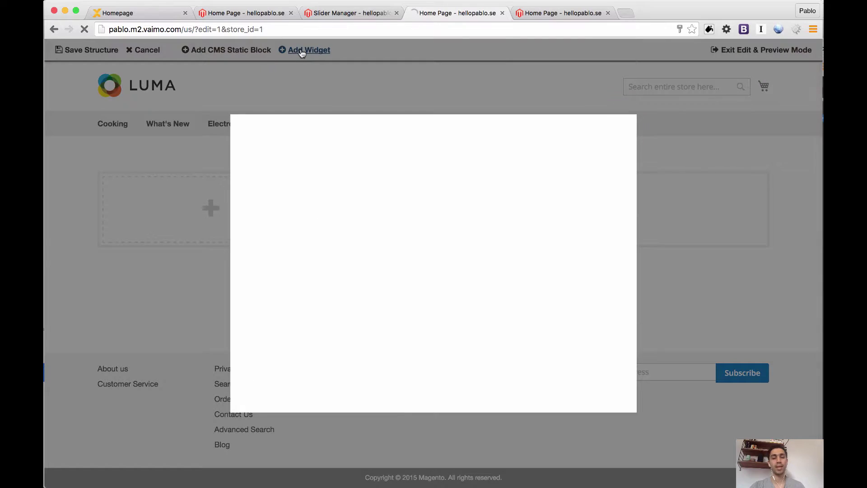
{"action": "left_click", "coordinate": [436, 156]}
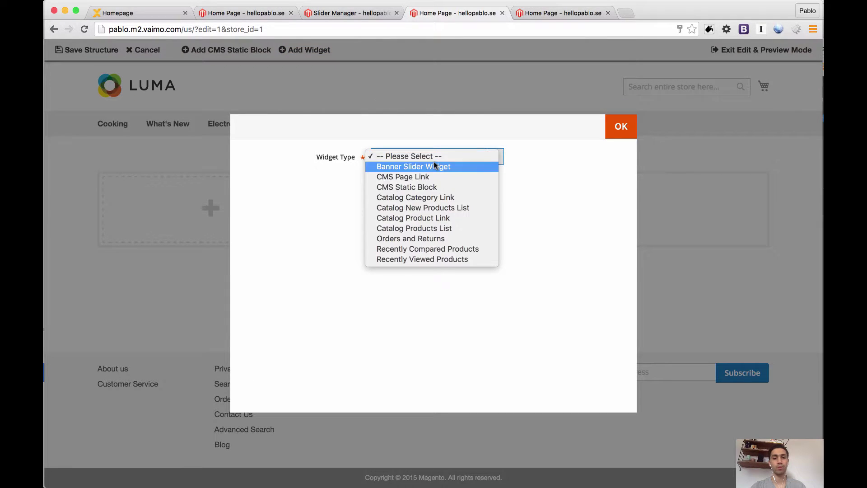
{"action": "left_click", "coordinate": [439, 165]}
{"action": "left_click", "coordinate": [621, 126]}
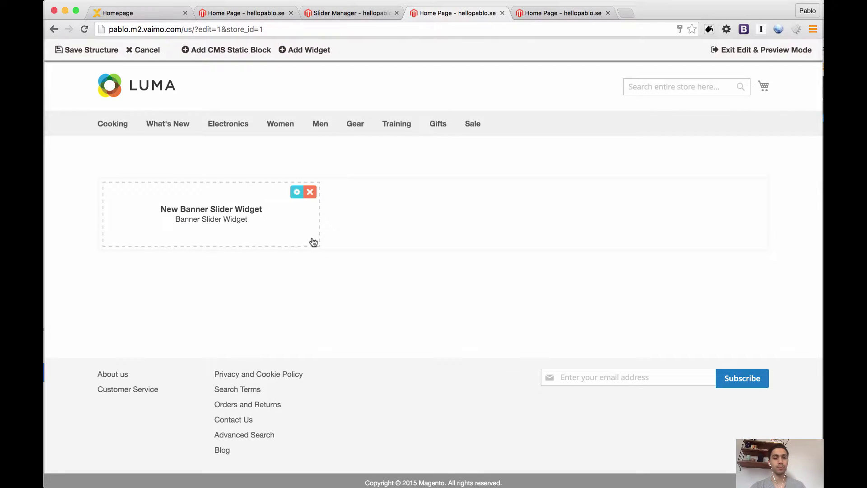
Stretch the new banner slider widget across the full content width, then save and publish the structure.
{"action": "left_click_drag", "start_coordinate": [316, 245], "coordinate": [768, 244]}
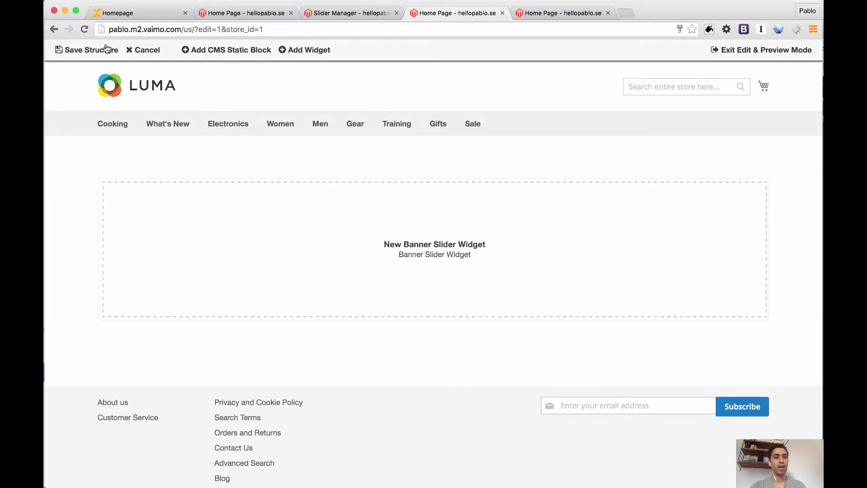
{"action": "left_click", "coordinate": [100, 51]}
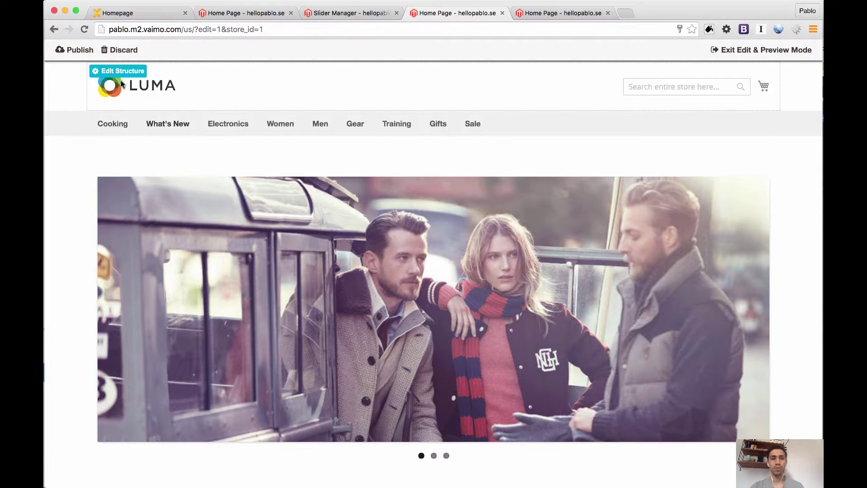
{"action": "left_click", "coordinate": [78, 50]}
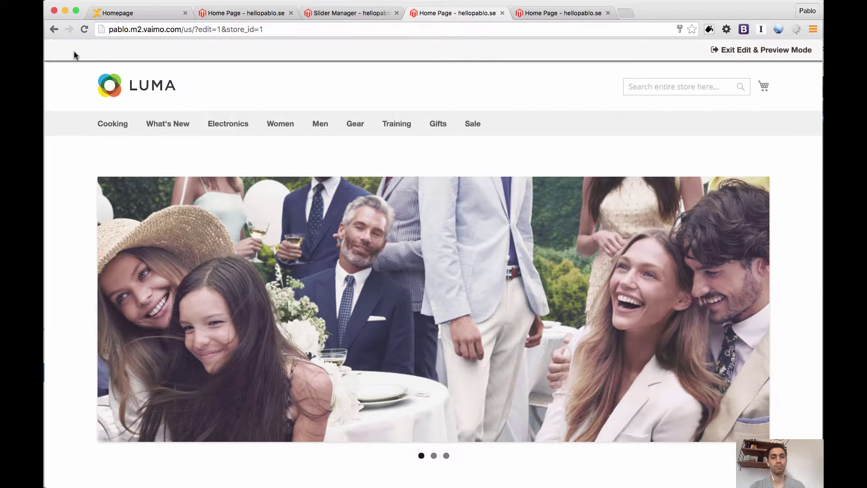
Compare the public homepage with its edit-mode version after publishing.
{"action": "left_click", "coordinate": [572, 15]}
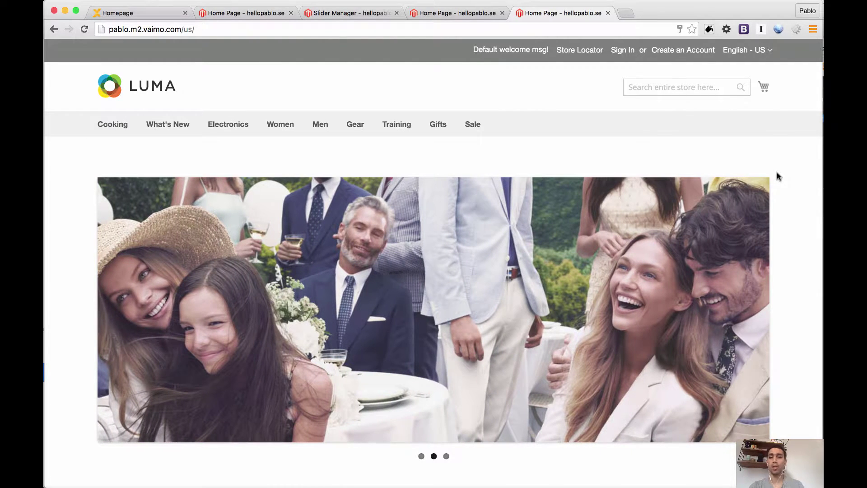
{"action": "left_click", "coordinate": [459, 14]}
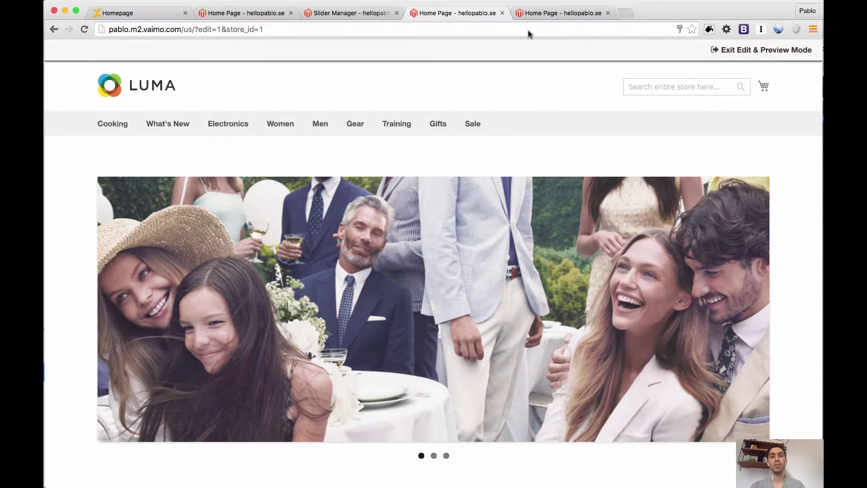
{"action": "left_click", "coordinate": [539, 13]}
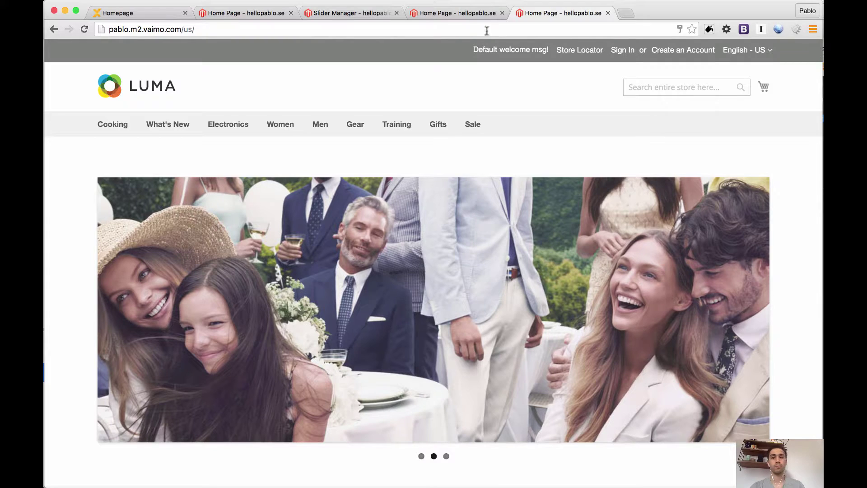
{"action": "left_click", "coordinate": [454, 13]}
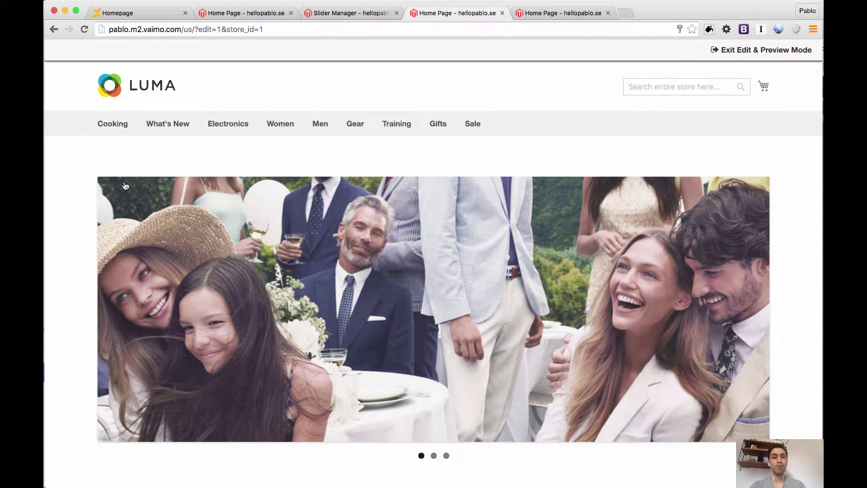
{"action": "mouse_move", "coordinate": [123, 192]}
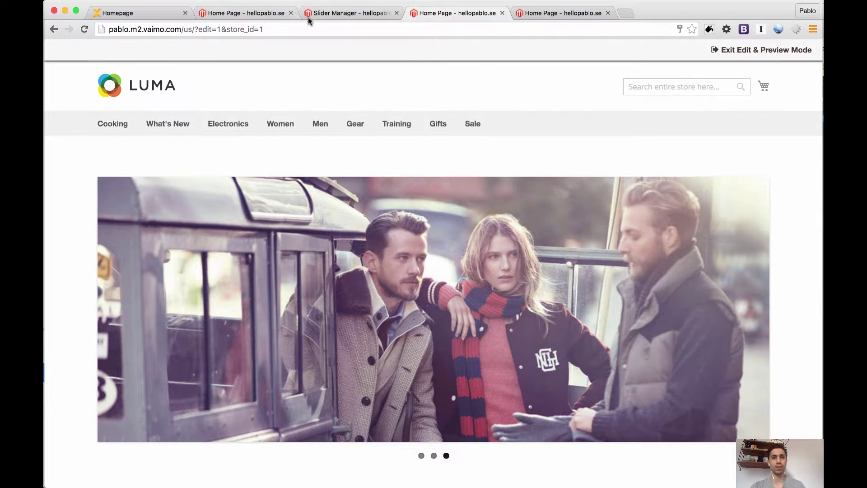
In the store configuration's Content Management section, set Enabled under Staging Options to No.
{"action": "left_click", "coordinate": [340, 17]}
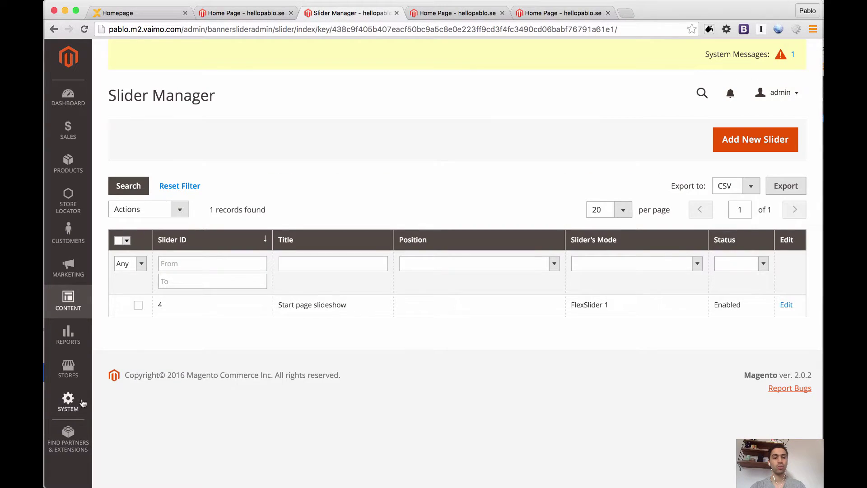
{"action": "left_click", "coordinate": [69, 372]}
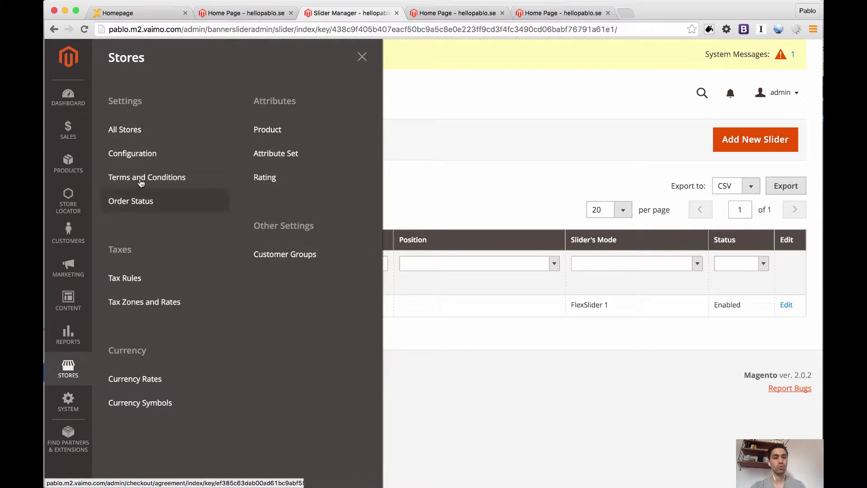
{"action": "left_click", "coordinate": [130, 161]}
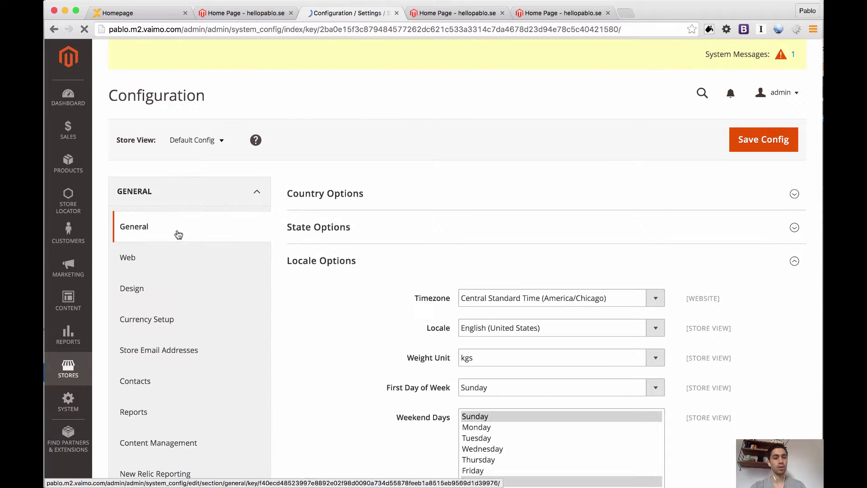
{"action": "scroll", "coordinate": [170, 271], "scroll_direction": "down", "scroll_amount": 3}
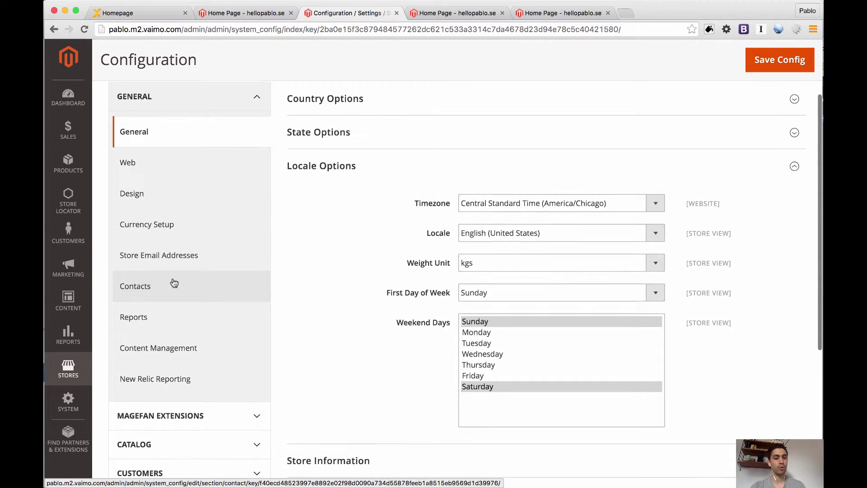
{"action": "left_click", "coordinate": [164, 327]}
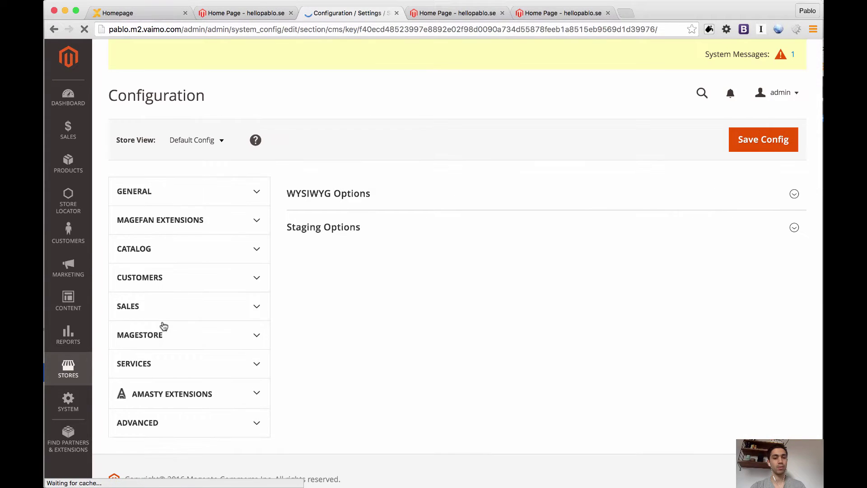
{"action": "left_click", "coordinate": [345, 227]}
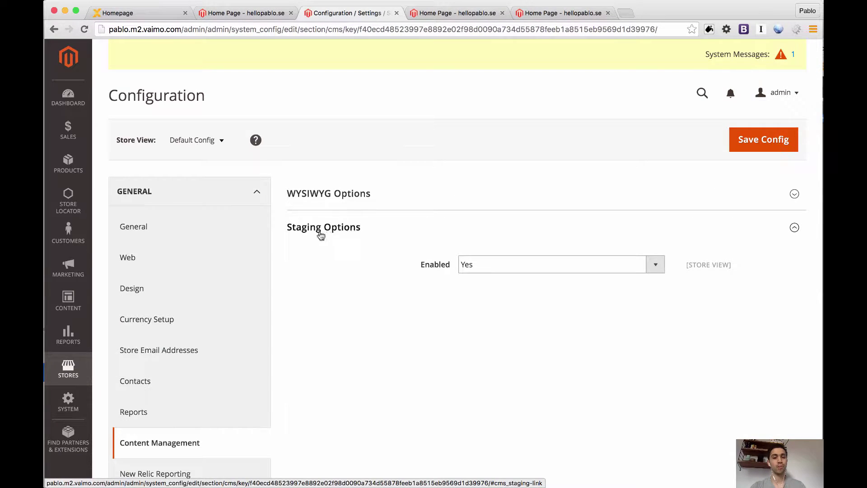
{"action": "left_click", "coordinate": [487, 271]}
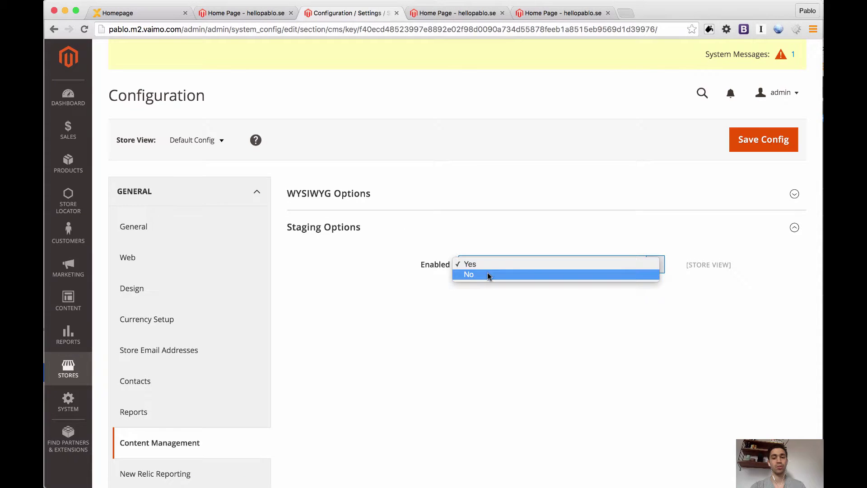
{"action": "key", "text": "Escape"}
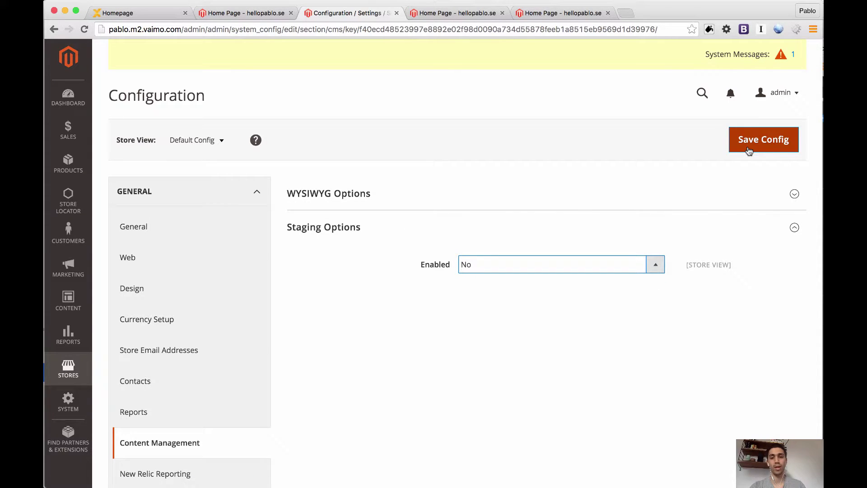
Compare the store's public and edit-mode homepages with the demo reference homepage, examining the category blocks below its slider.
{"action": "left_click", "coordinate": [539, 14]}
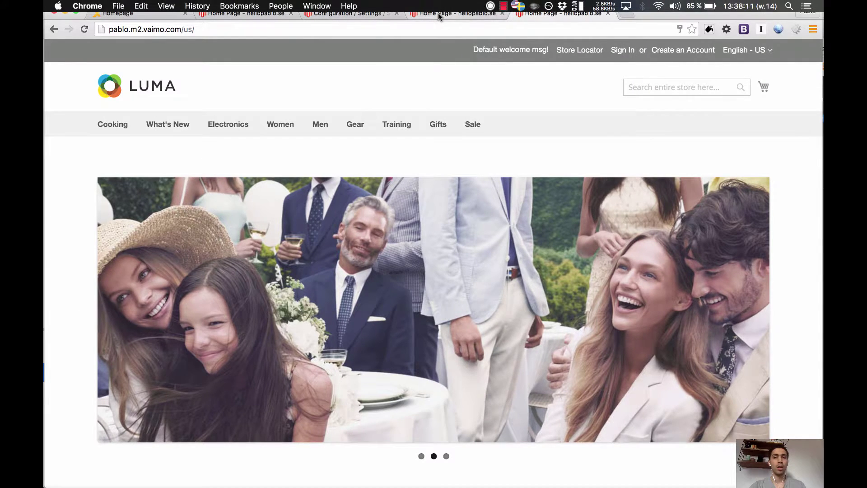
{"action": "left_click", "coordinate": [456, 13]}
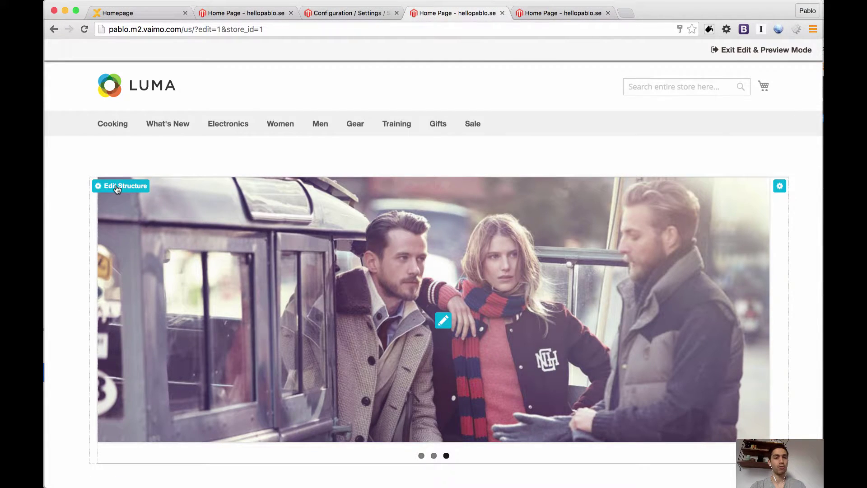
{"action": "left_click", "coordinate": [122, 13]}
{"action": "scroll", "coordinate": [431, 233], "scroll_direction": "down", "scroll_amount": 5}
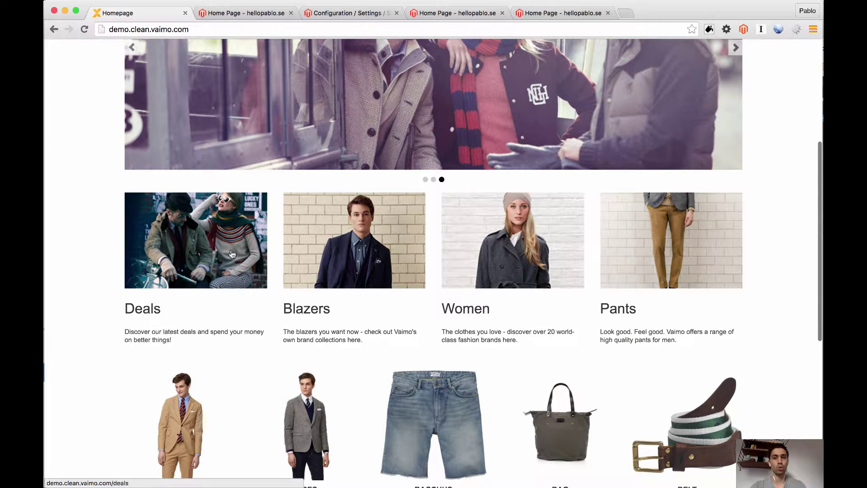
{"action": "left_click", "coordinate": [544, 15]}
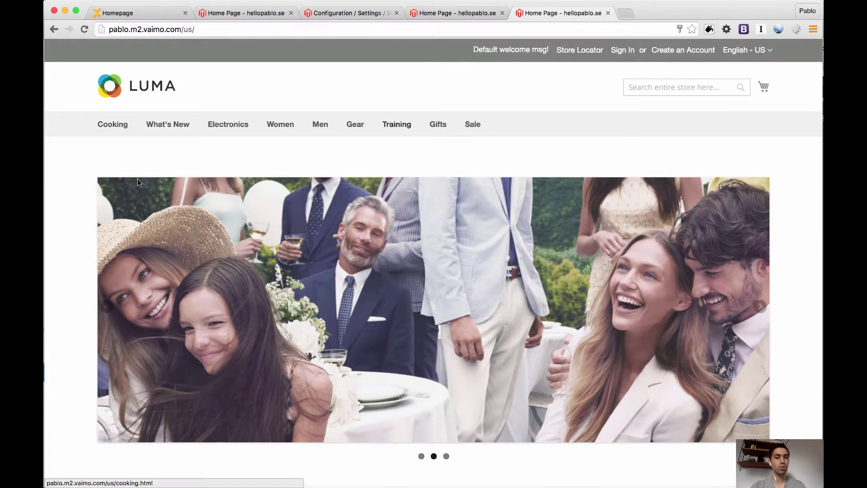
Edit the edit-mode homepage's content structure, add two CMS static blocks below the banner slider, and save the structure.
{"action": "left_click", "coordinate": [452, 13]}
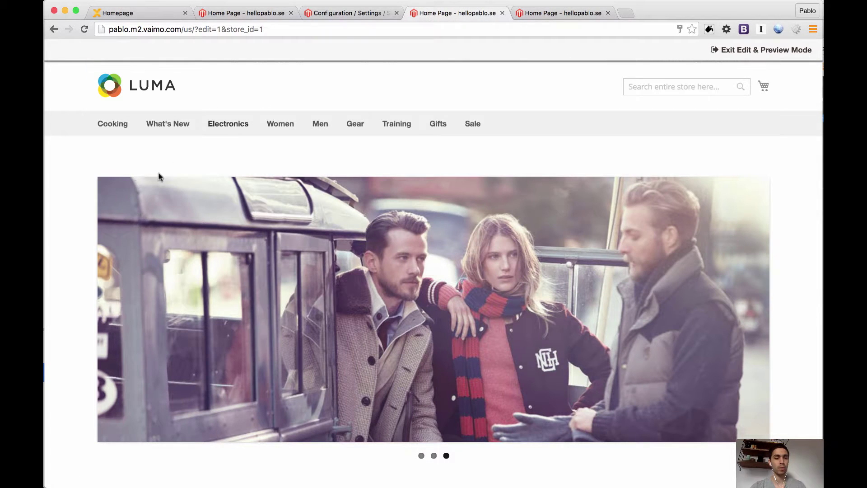
{"action": "mouse_move", "coordinate": [113, 194]}
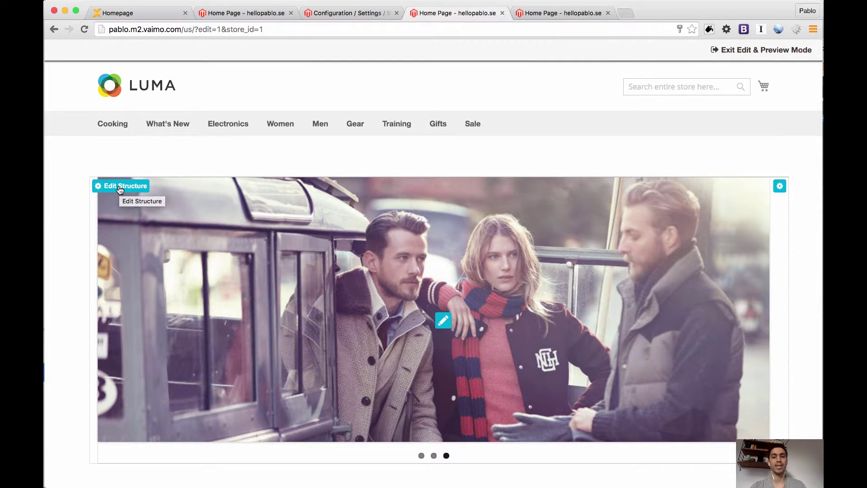
{"action": "left_click", "coordinate": [120, 189]}
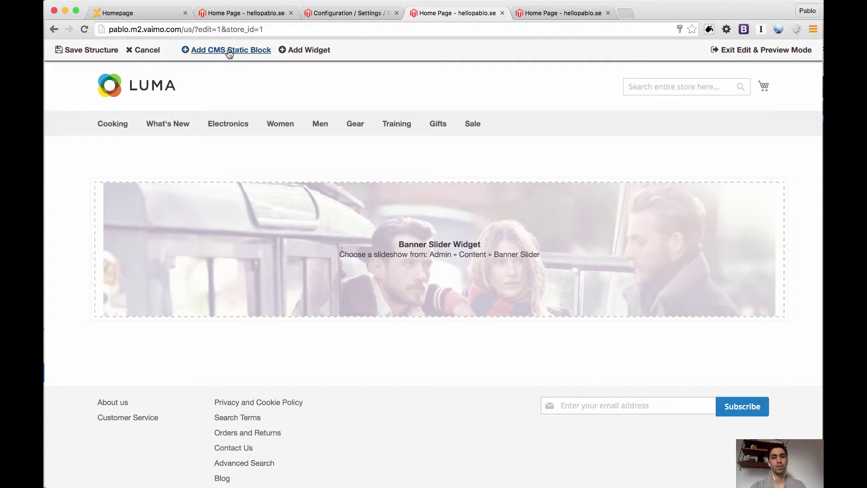
{"action": "left_click", "coordinate": [230, 50]}
{"action": "left_click", "coordinate": [229, 51]}
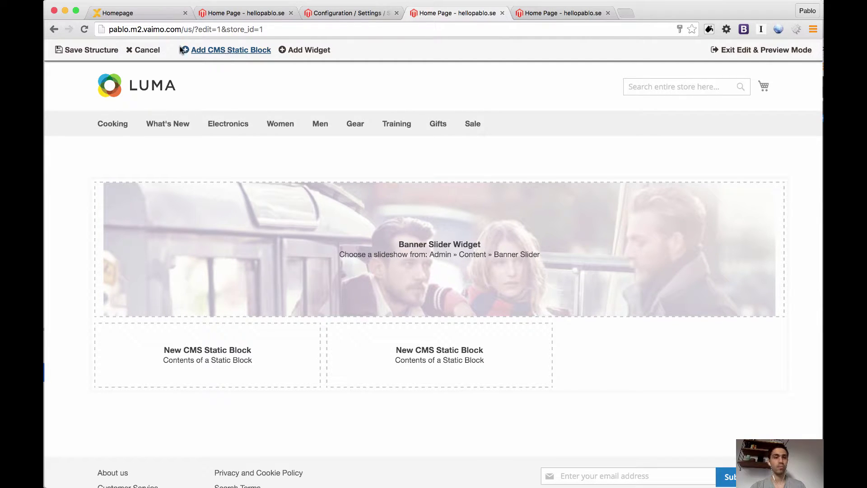
{"action": "left_click", "coordinate": [92, 50]}
Open the first static block below the slider for editing and add an empty line above its text.
{"action": "scroll", "coordinate": [176, 249], "scroll_direction": "down", "scroll_amount": 3}
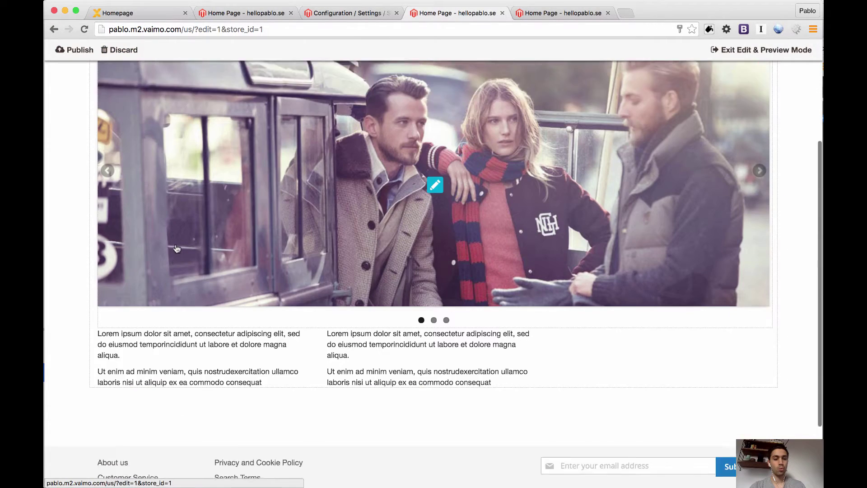
{"action": "scroll", "coordinate": [176, 249], "scroll_direction": "down", "scroll_amount": 2}
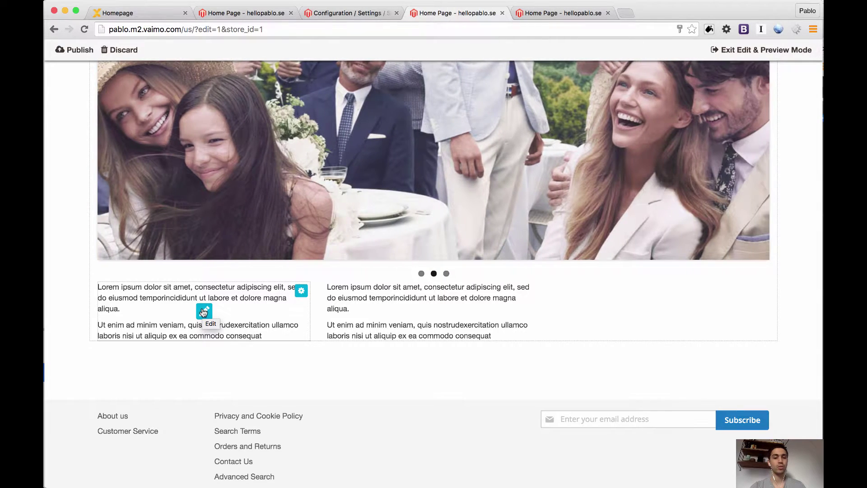
{"action": "left_click", "coordinate": [203, 311]}
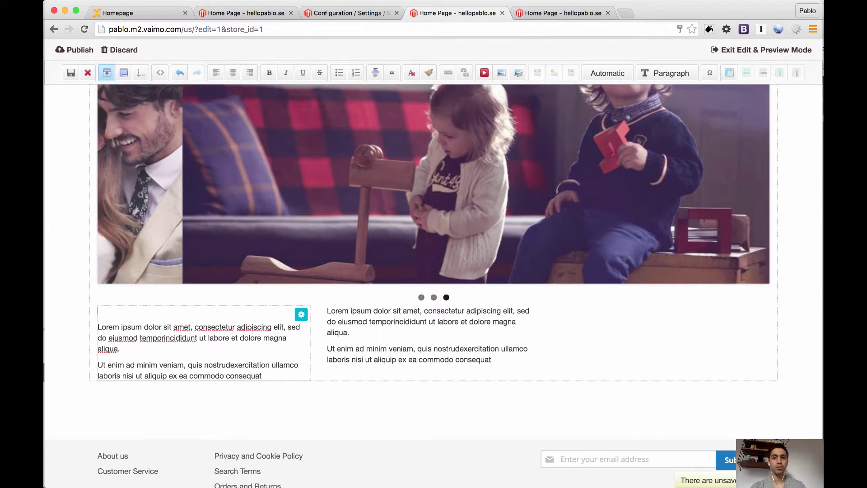
{"action": "left_click", "coordinate": [141, 311]}
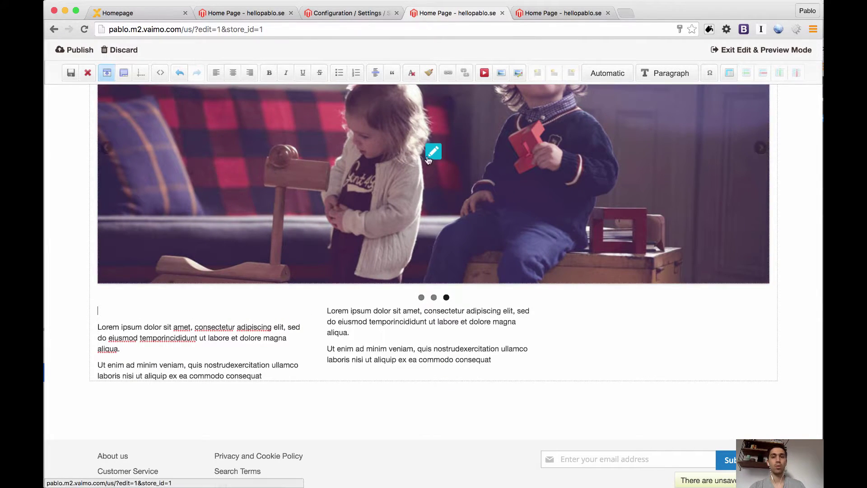
Upload blazers.png and deals.png from the desktop folder and insert deals.png above the first static block's text.
{"action": "left_click", "coordinate": [501, 75]}
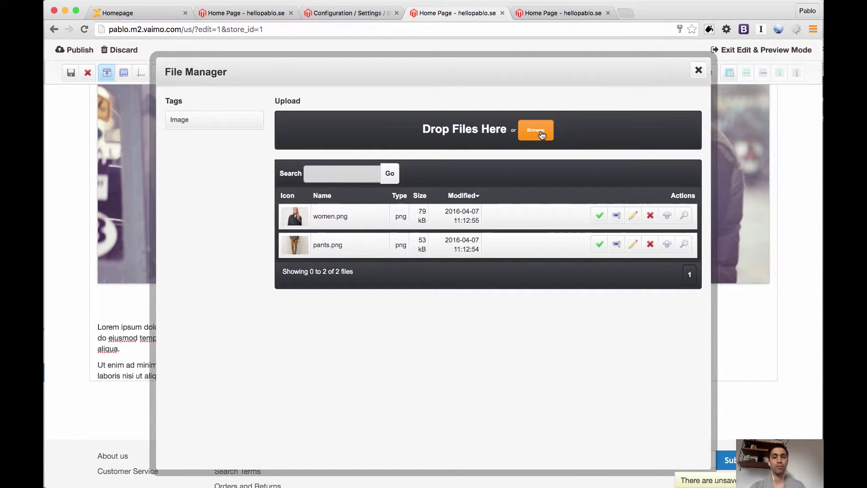
{"action": "left_click", "coordinate": [541, 132]}
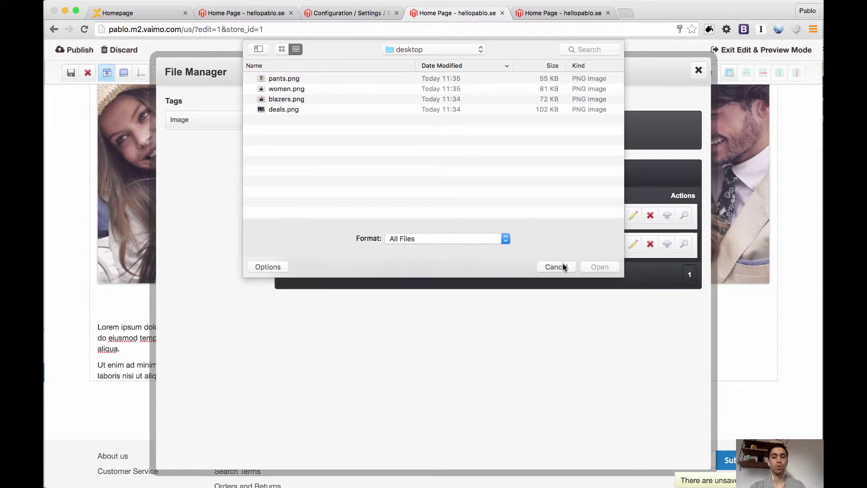
{"action": "left_click", "coordinate": [563, 265]}
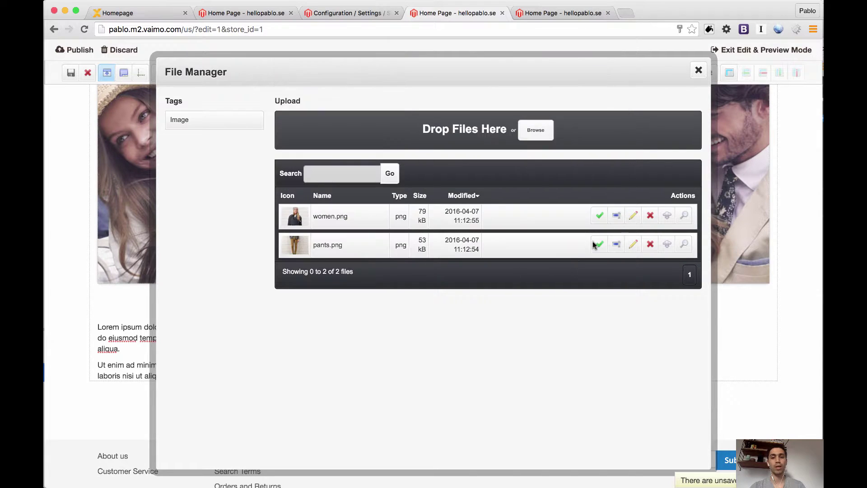
{"action": "left_click", "coordinate": [541, 136]}
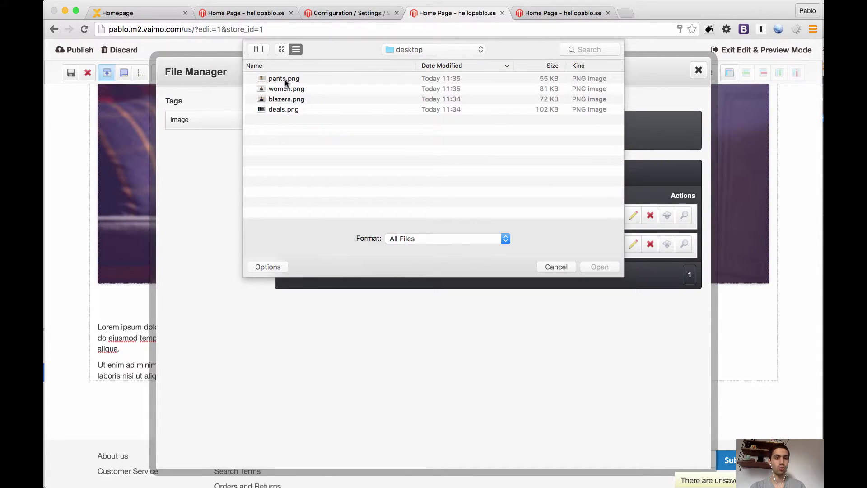
{"action": "left_click", "coordinate": [281, 101]}
{"action": "left_click", "coordinate": [280, 110], "text": "shift"}
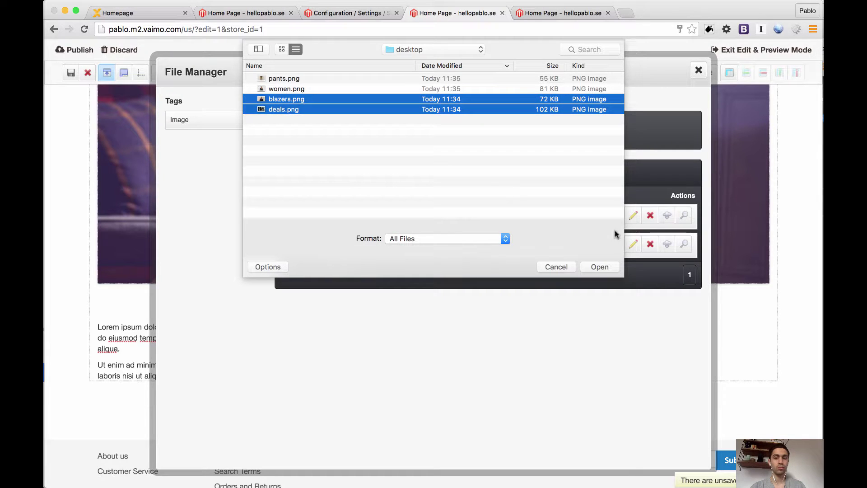
{"action": "left_click", "coordinate": [598, 267]}
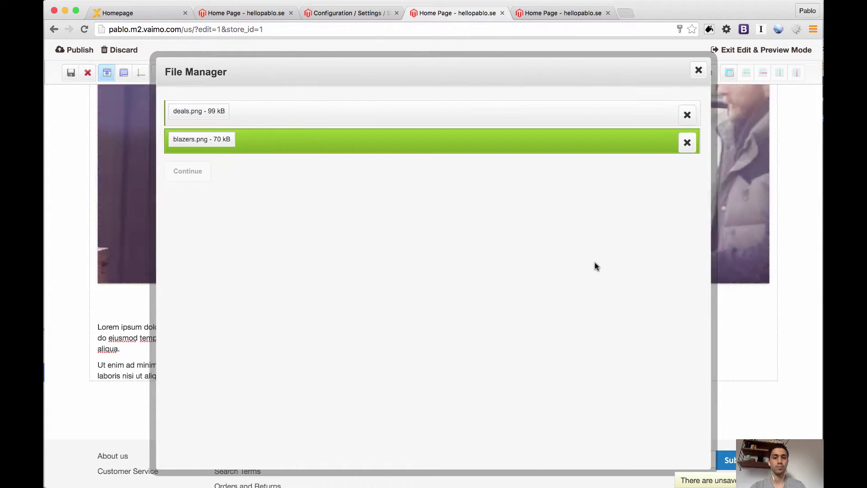
{"action": "left_click", "coordinate": [188, 172]}
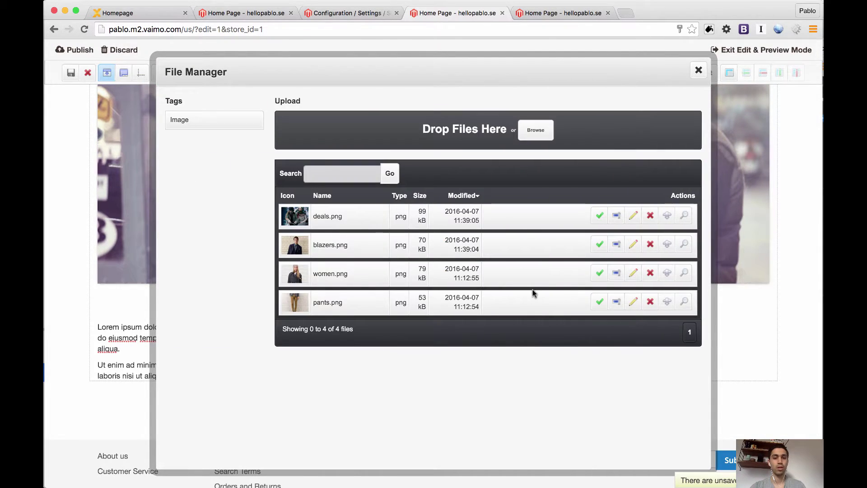
{"action": "left_click", "coordinate": [600, 216]}
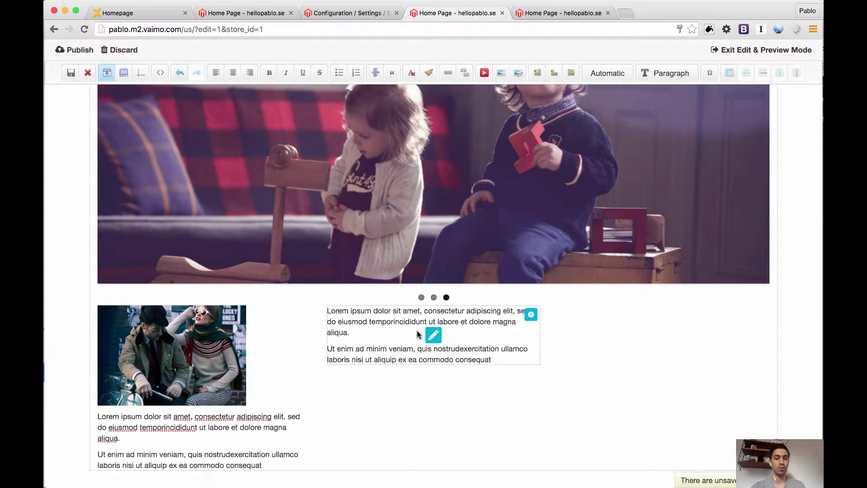
Edit the second static block and insert the uploaded blazers.png on a new line above its text.
{"action": "left_click", "coordinate": [431, 336]}
{"action": "left_click", "coordinate": [329, 312]}
{"action": "key", "text": "Return"}
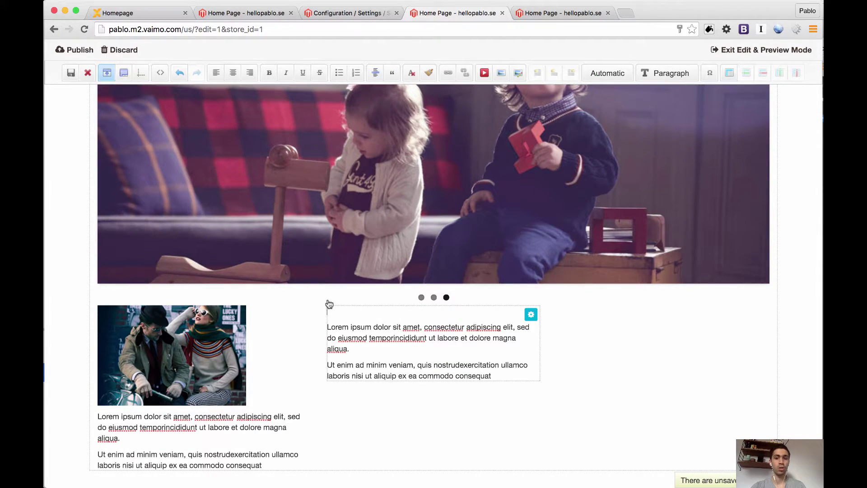
{"action": "left_click", "coordinate": [505, 77]}
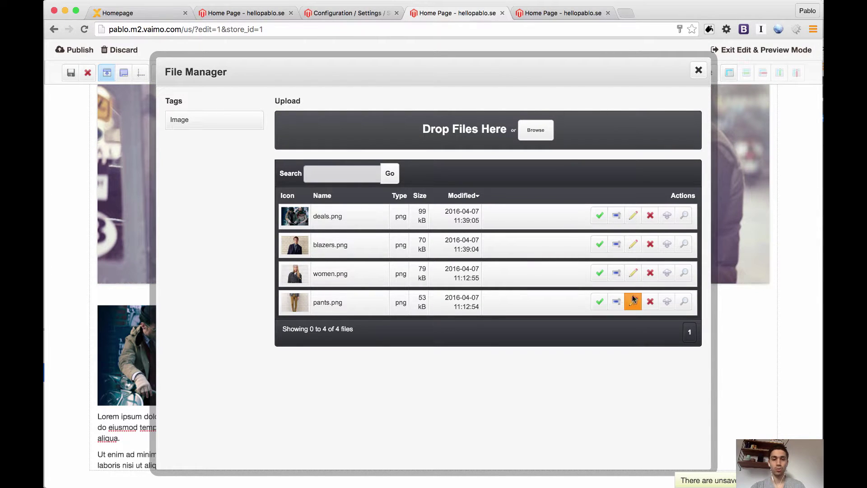
{"action": "left_click", "coordinate": [600, 244]}
Delete the second placeholder paragraph, starting "Ut enim ad minim veniam", from both static blocks.
{"action": "scroll", "coordinate": [317, 321], "scroll_direction": "down", "scroll_amount": 3}
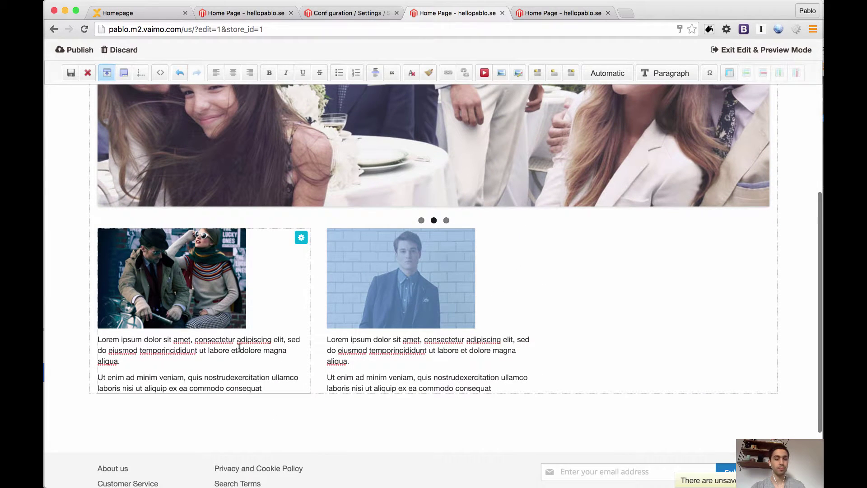
{"action": "left_click_drag", "start_coordinate": [264, 388], "coordinate": [98, 371]}
{"action": "key", "text": "BackSpace"}
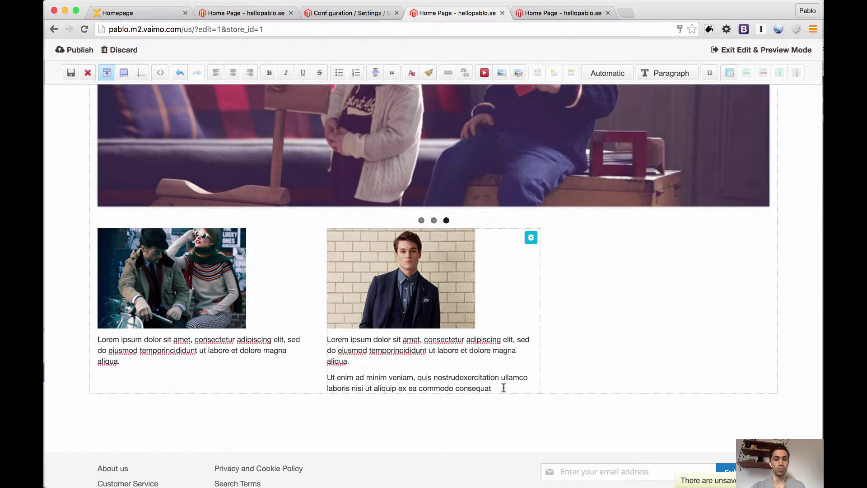
{"action": "left_click_drag", "start_coordinate": [503, 388], "coordinate": [327, 372]}
{"action": "key", "text": "BackSpace"}
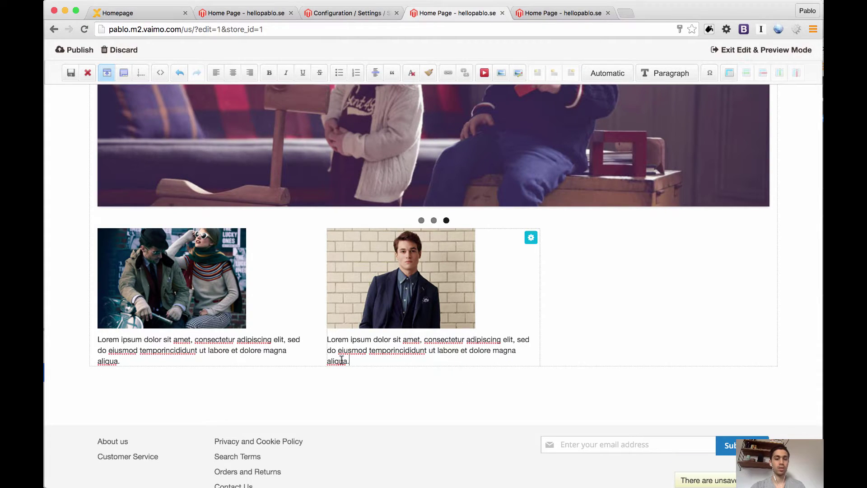
Add the title "Blazers" on its own line above the second static block's text and format it as Heading 2.
{"action": "left_click", "coordinate": [328, 339]}
{"action": "key", "text": "Return"}
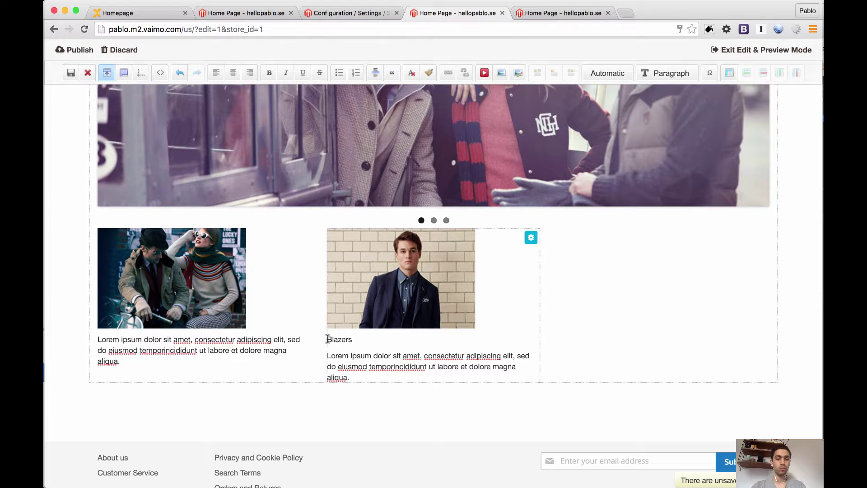
{"action": "double_click", "coordinate": [351, 339]}
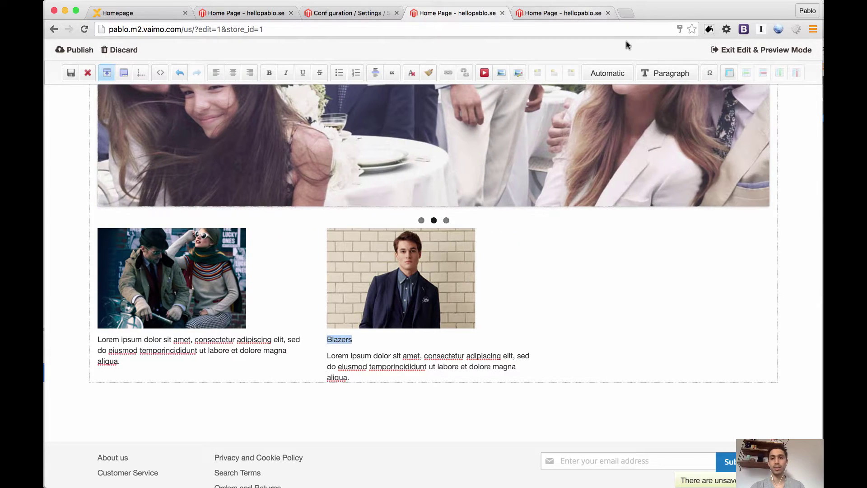
{"action": "left_click", "coordinate": [662, 74]}
{"action": "left_click", "coordinate": [666, 151]}
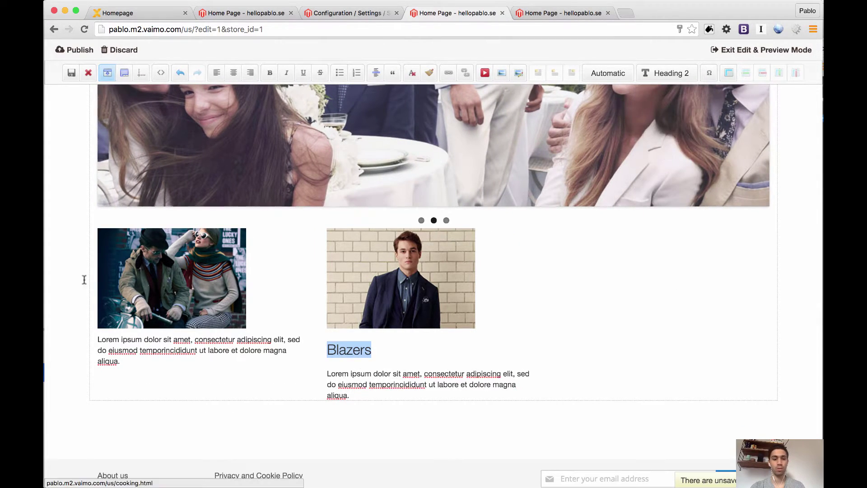
Add the title "Deals" on its own line above the first static block's text and format it as Heading 2.
{"action": "left_click", "coordinate": [105, 345]}
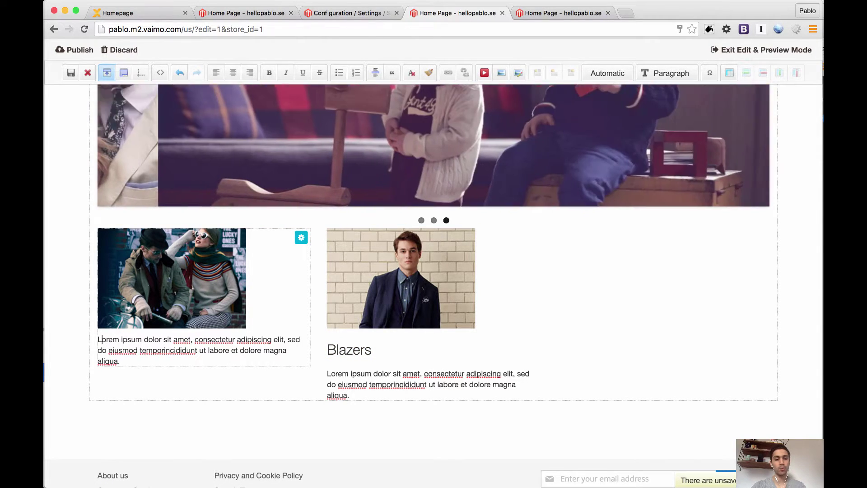
{"action": "key", "text": "Return"}
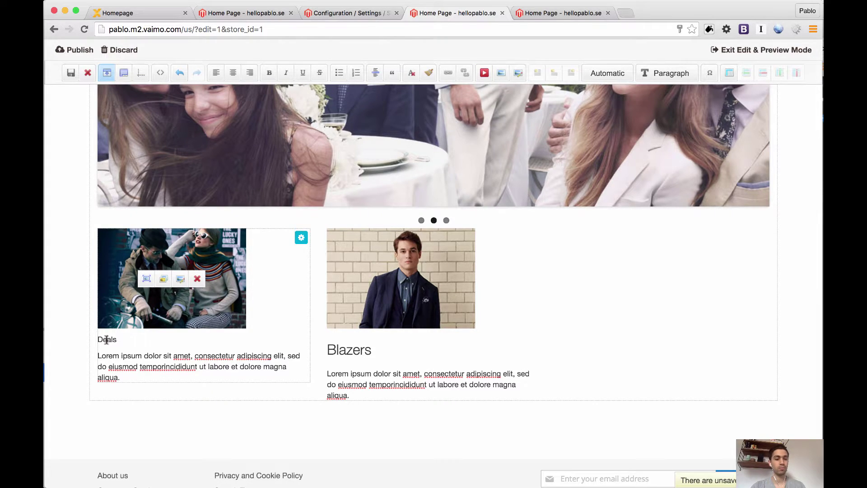
{"action": "left_click", "coordinate": [664, 74]}
{"action": "left_click", "coordinate": [668, 149]}
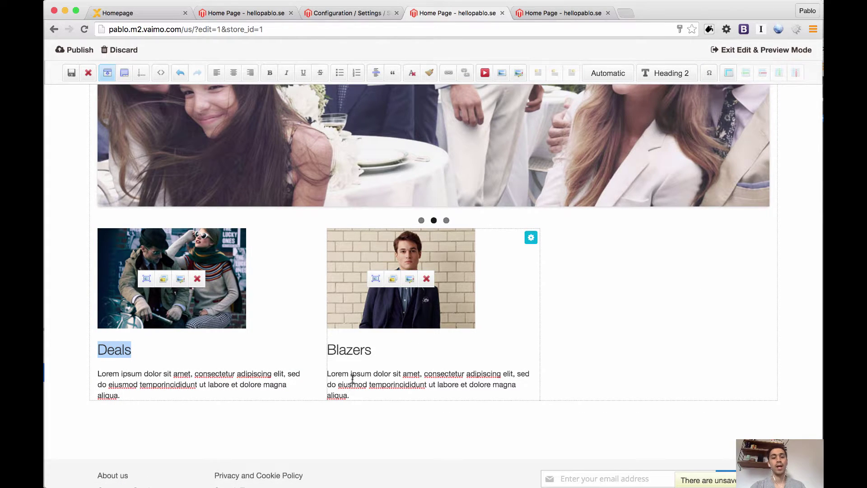
Save the edited Deals and Blazers static blocks and publish the homepage changes.
{"action": "left_click", "coordinate": [70, 74]}
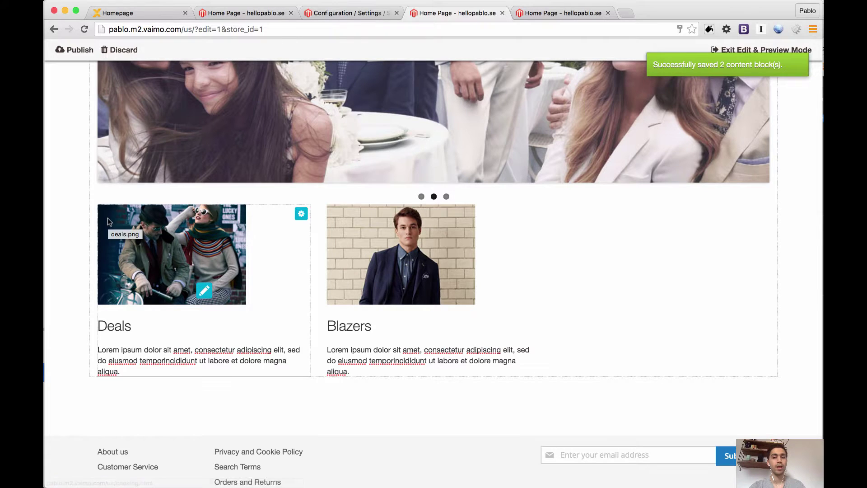
{"action": "scroll", "coordinate": [108, 218], "scroll_direction": "up", "scroll_amount": 3}
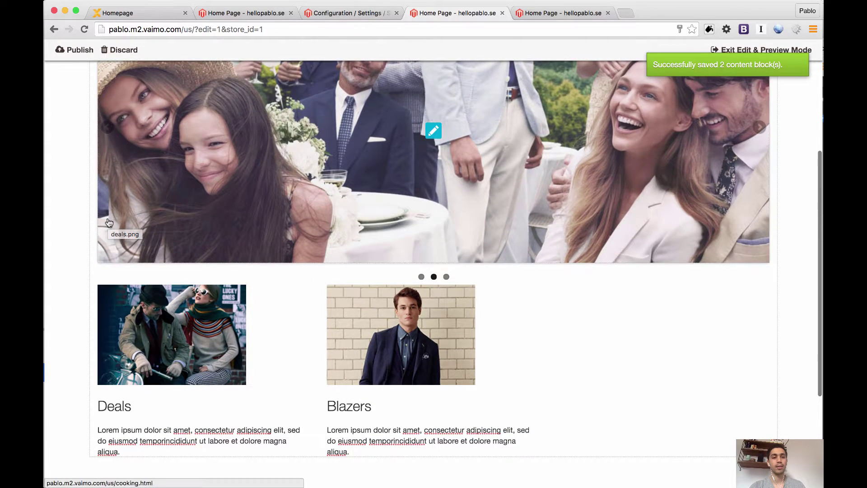
{"action": "left_click", "coordinate": [75, 51]}
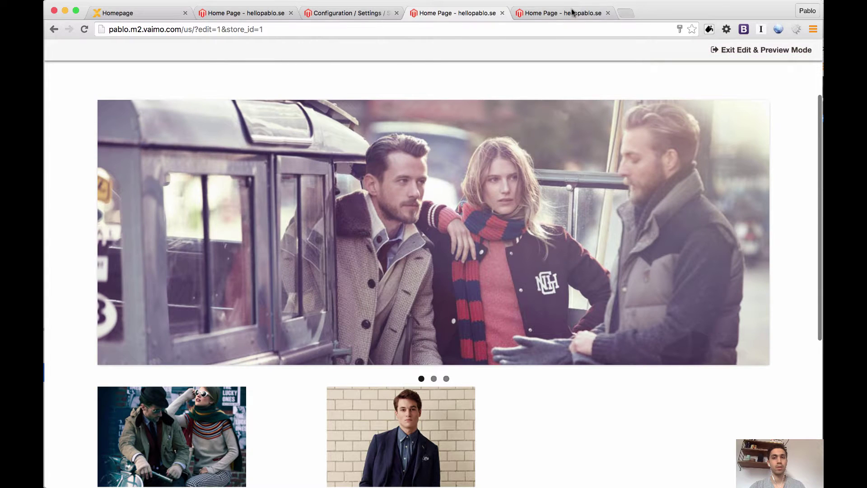
{"action": "scroll", "coordinate": [571, 237], "scroll_direction": "down", "scroll_amount": 3}
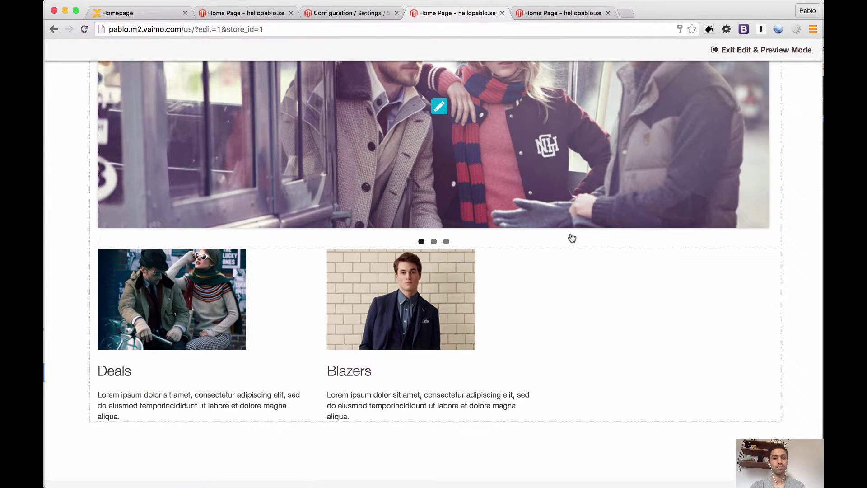
{"action": "scroll", "coordinate": [501, 234], "scroll_direction": "up", "scroll_amount": 3}
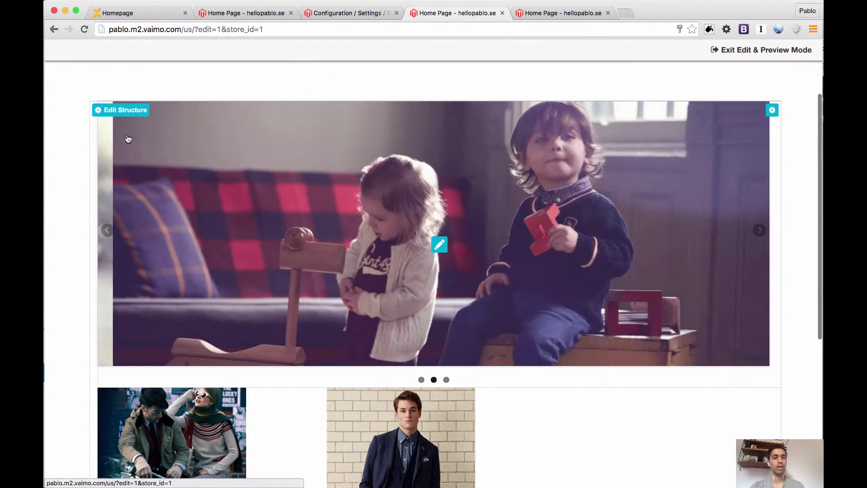
Check the category blocks on the demo reference homepage and open the store homepage's structure for editing.
{"action": "left_click", "coordinate": [141, 14]}
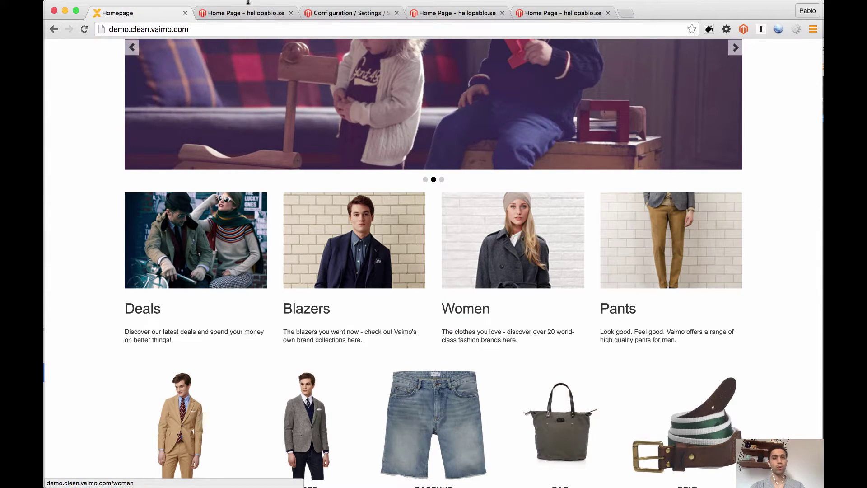
{"action": "left_click", "coordinate": [449, 17]}
{"action": "scroll", "coordinate": [176, 68], "scroll_direction": "down", "scroll_amount": 2}
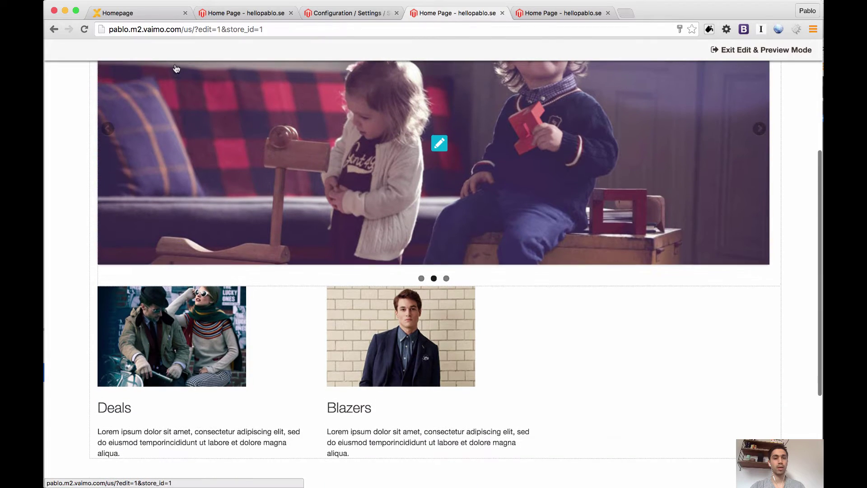
{"action": "scroll", "coordinate": [156, 126], "scroll_direction": "up", "scroll_amount": 2}
{"action": "left_click", "coordinate": [135, 122]}
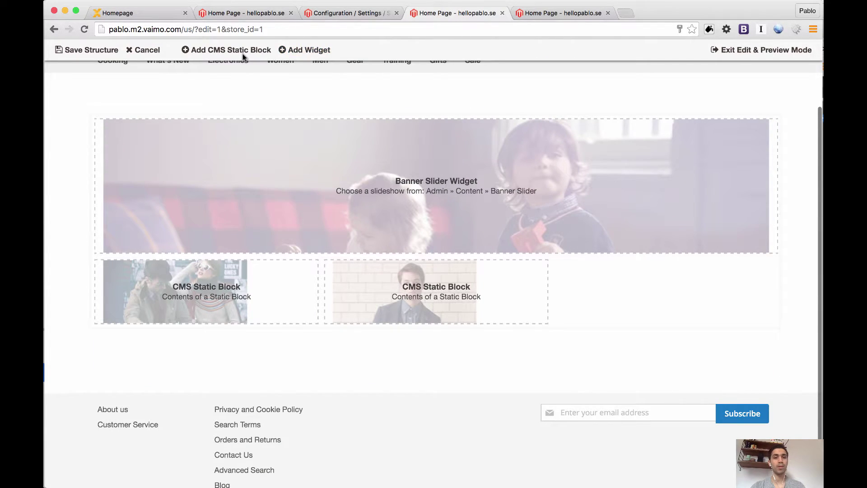
Add a widget of type CMS Static Block that uses the existing "Startpage - Women block".
{"action": "left_click", "coordinate": [306, 51]}
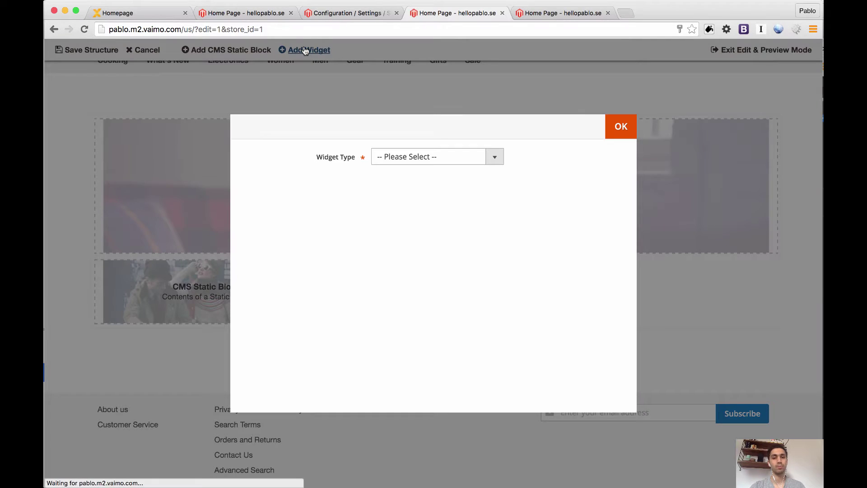
{"action": "left_click", "coordinate": [419, 156]}
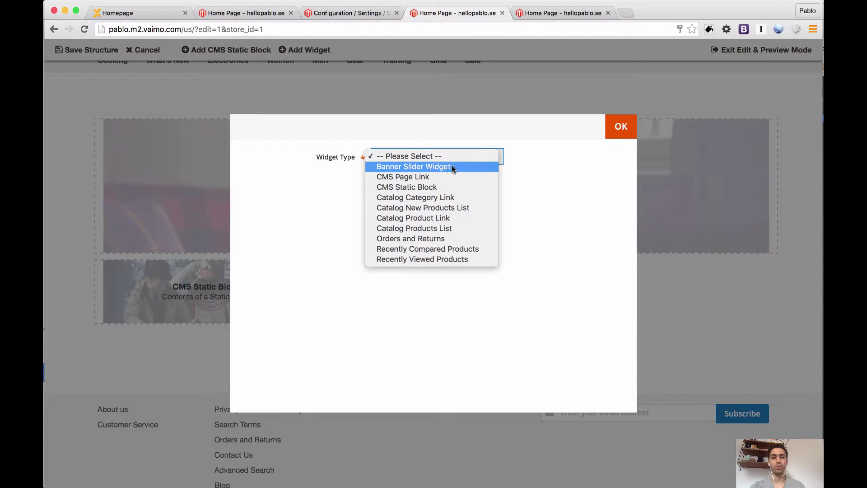
{"action": "left_click", "coordinate": [457, 190]}
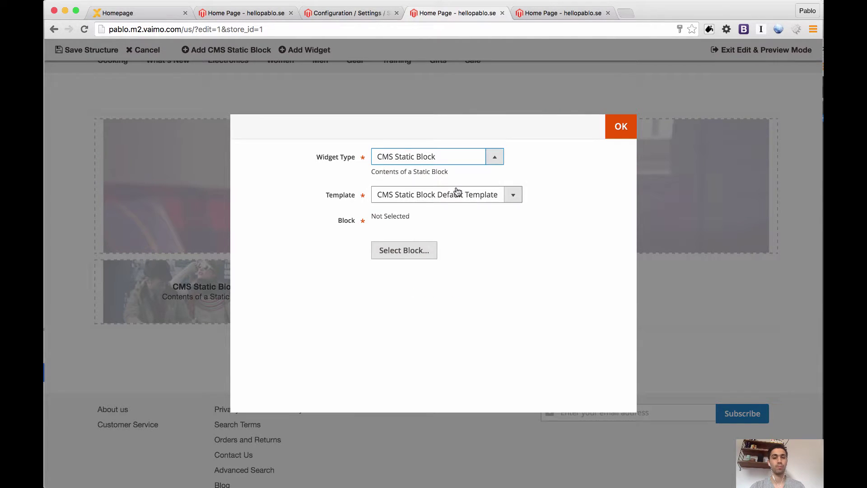
{"action": "left_click", "coordinate": [423, 252]}
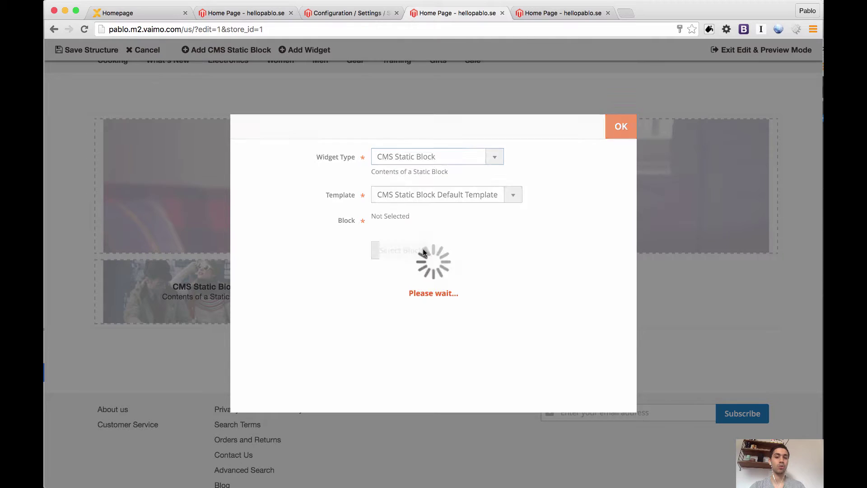
{"action": "scroll", "coordinate": [358, 252], "scroll_direction": "down", "scroll_amount": 5}
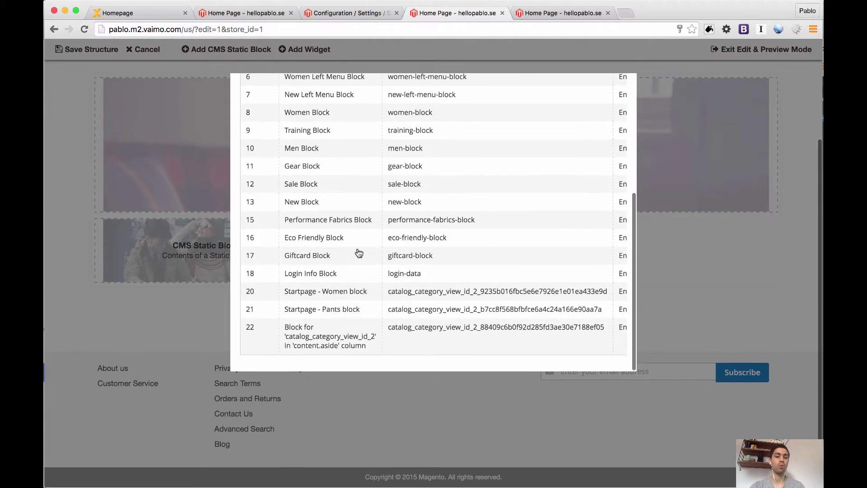
{"action": "scroll", "coordinate": [359, 275], "scroll_direction": "up", "scroll_amount": 5}
{"action": "scroll", "coordinate": [358, 290], "scroll_direction": "down", "scroll_amount": 3}
{"action": "scroll", "coordinate": [356, 312], "scroll_direction": "down", "scroll_amount": 2}
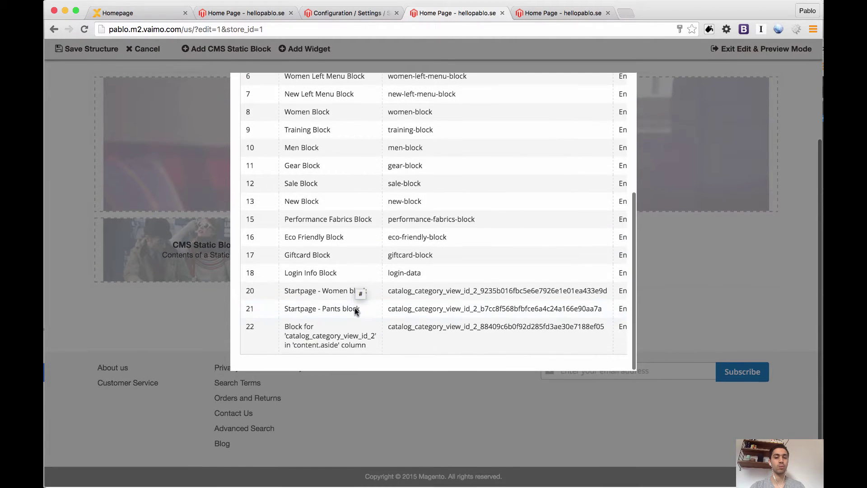
{"action": "left_click", "coordinate": [313, 293]}
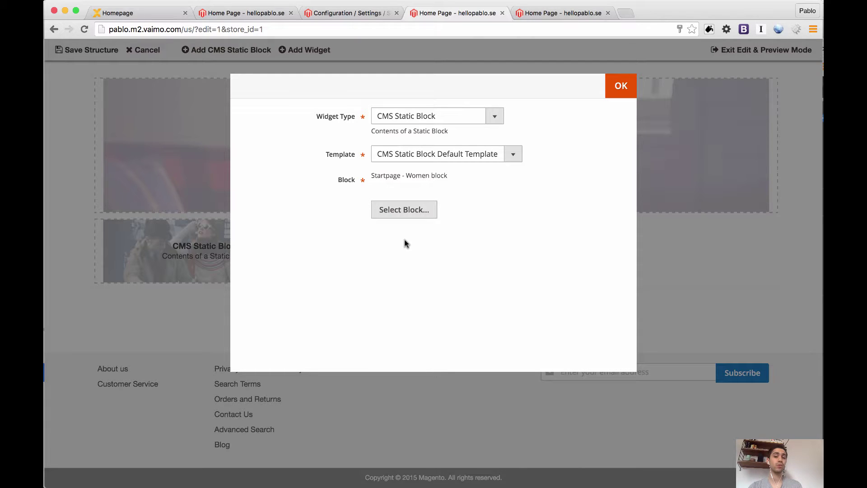
{"action": "left_click", "coordinate": [622, 87]}
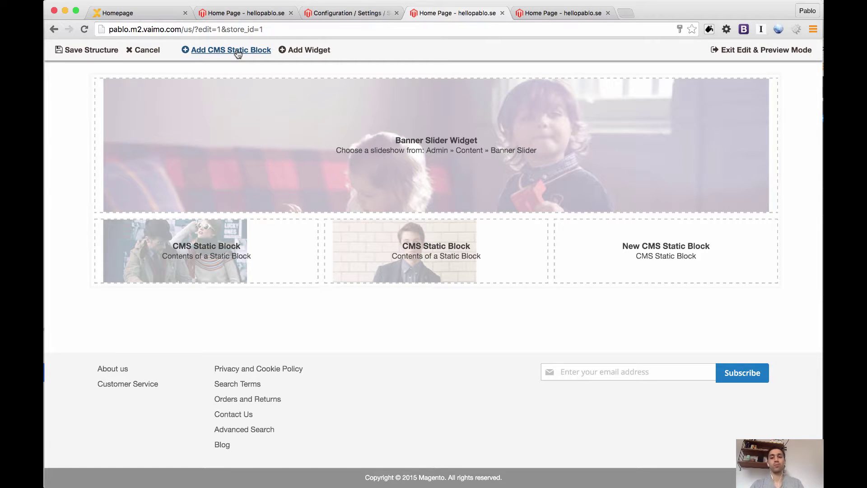
Add another CMS Static Block widget that uses the existing "Startpage - Pants block".
{"action": "left_click", "coordinate": [303, 51]}
{"action": "left_click", "coordinate": [430, 157]}
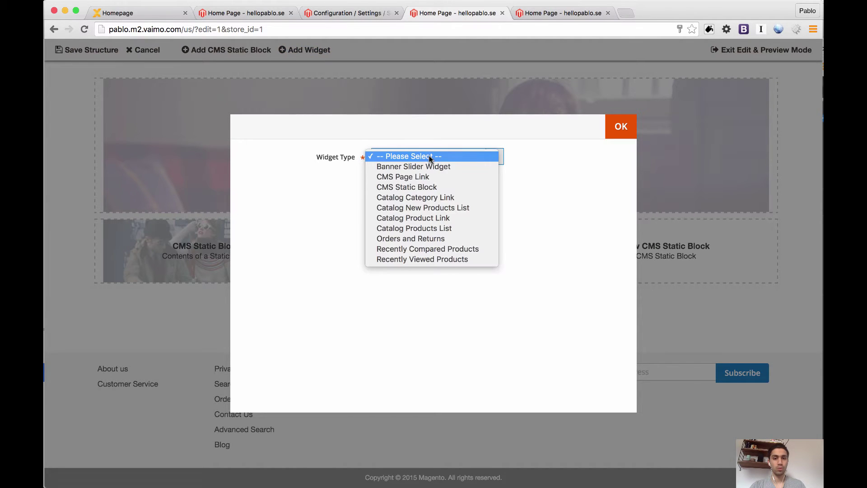
{"action": "left_click", "coordinate": [436, 188]}
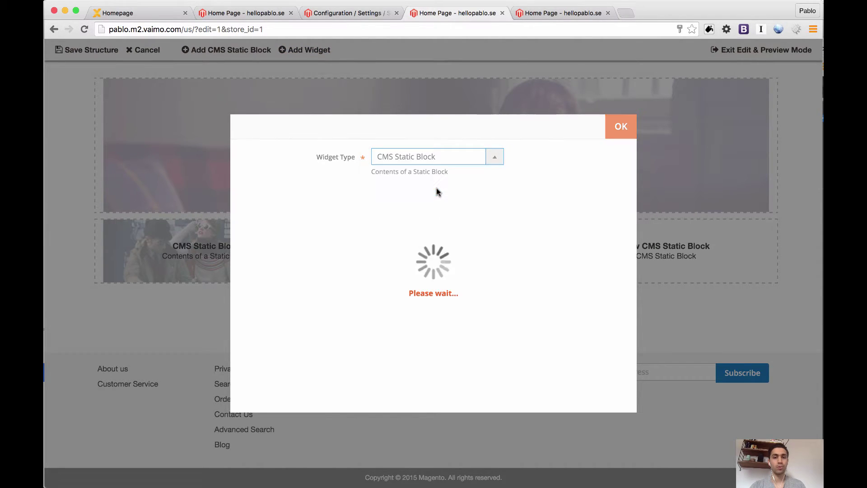
{"action": "left_click", "coordinate": [420, 257]}
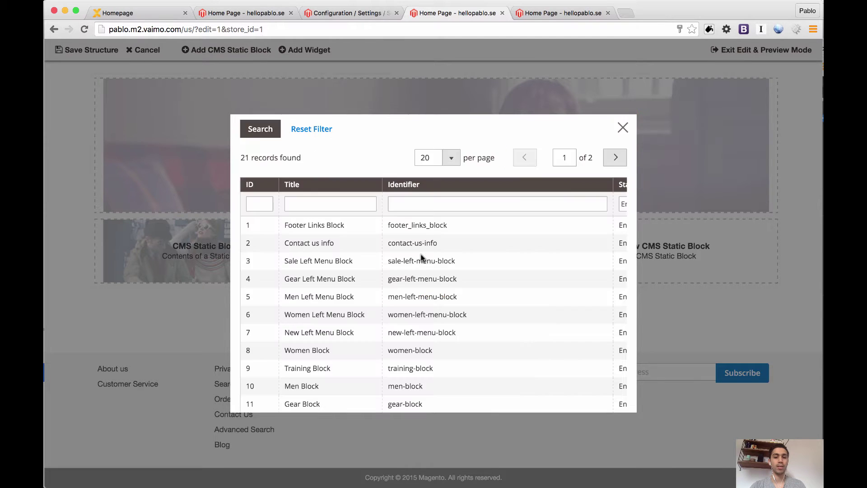
{"action": "scroll", "coordinate": [411, 293], "scroll_direction": "down", "scroll_amount": 5}
{"action": "scroll", "coordinate": [407, 325], "scroll_direction": "up", "scroll_amount": 5}
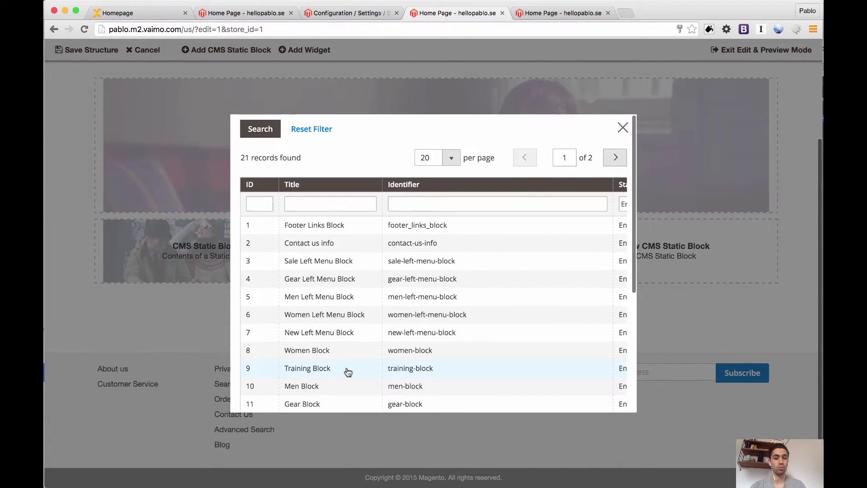
{"action": "scroll", "coordinate": [345, 371], "scroll_direction": "down", "scroll_amount": 5}
{"action": "left_click", "coordinate": [324, 351]}
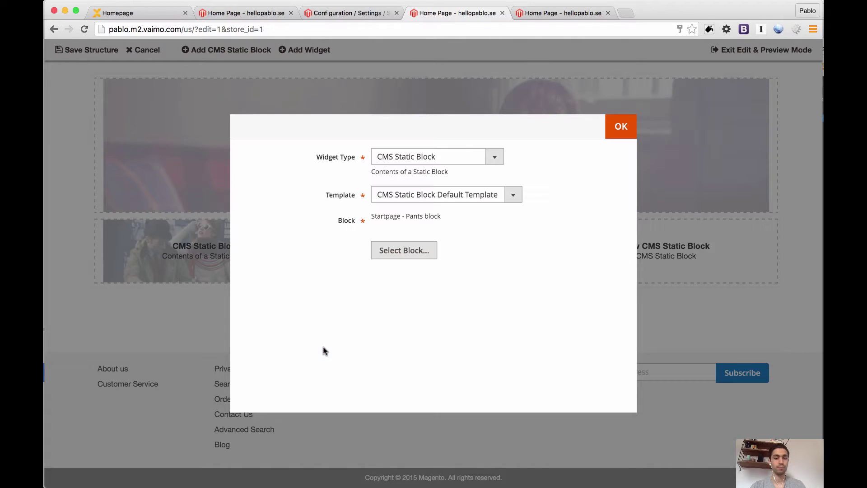
{"action": "left_click", "coordinate": [624, 128]}
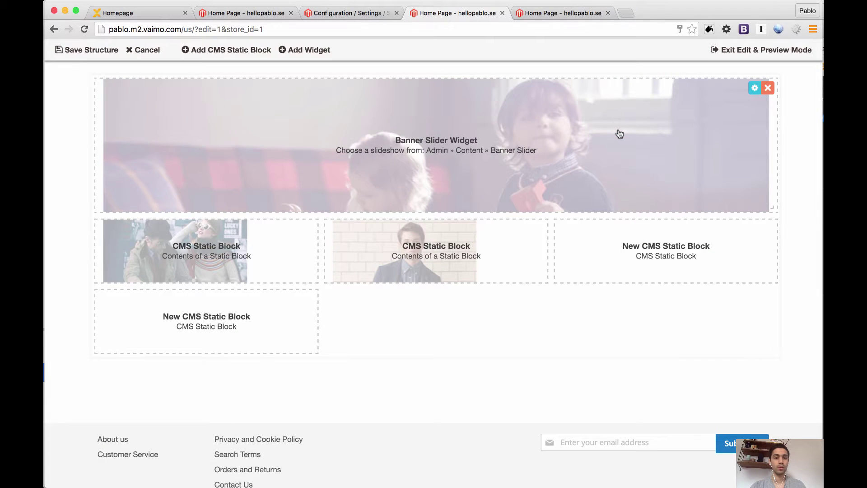
Save the page structure and review the layout of the Deals, Blazers, Women and Pants blocks.
{"action": "left_click", "coordinate": [88, 49]}
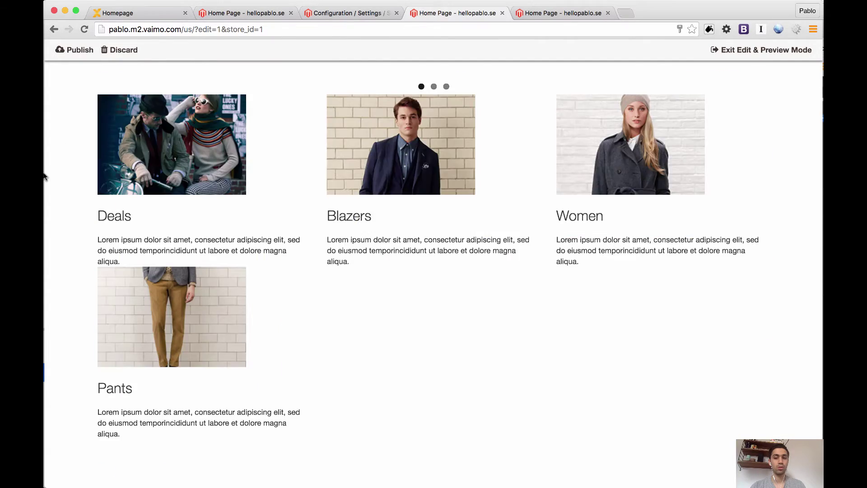
{"action": "scroll", "coordinate": [49, 199], "scroll_direction": "down", "scroll_amount": 3}
{"action": "scroll", "coordinate": [50, 199], "scroll_direction": "down", "scroll_amount": 3}
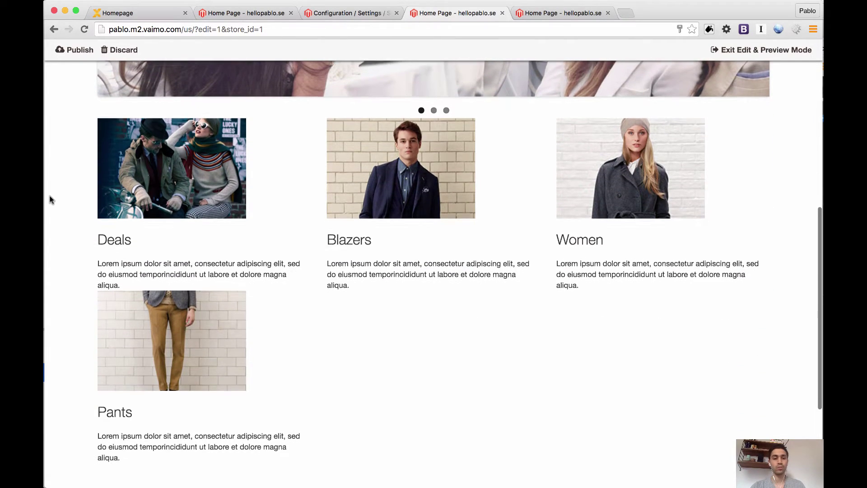
{"action": "scroll", "coordinate": [50, 200], "scroll_direction": "up", "scroll_amount": 2}
{"action": "scroll", "coordinate": [104, 113], "scroll_direction": "up", "scroll_amount": 5}
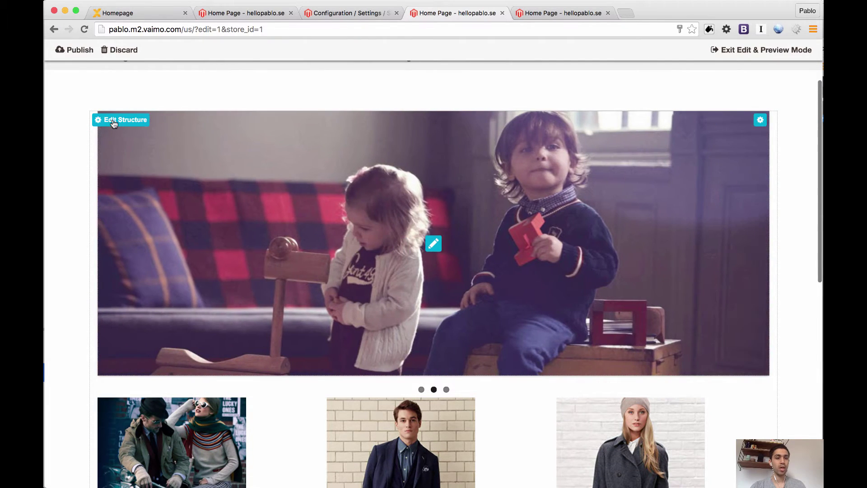
Open the homepage structure for editing and narrow all four CMS Static Blocks to a quarter of the row width at equal height.
{"action": "left_click", "coordinate": [113, 121]}
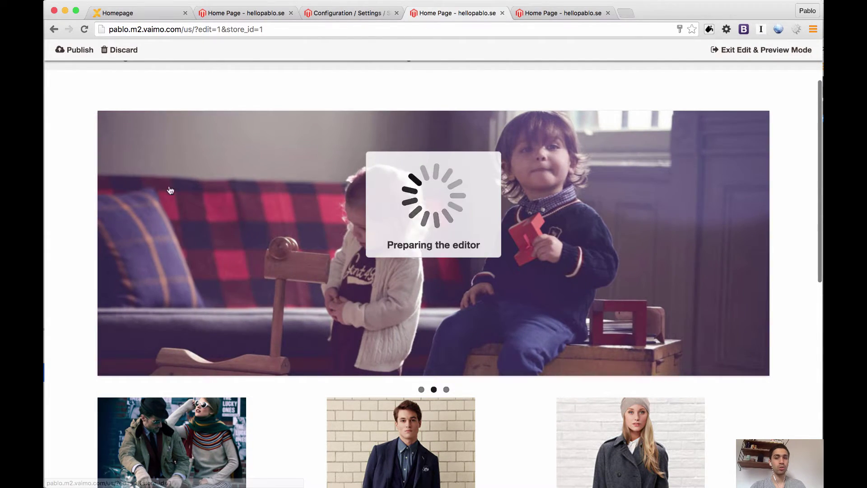
{"action": "scroll", "coordinate": [188, 214], "scroll_direction": "down", "scroll_amount": 2}
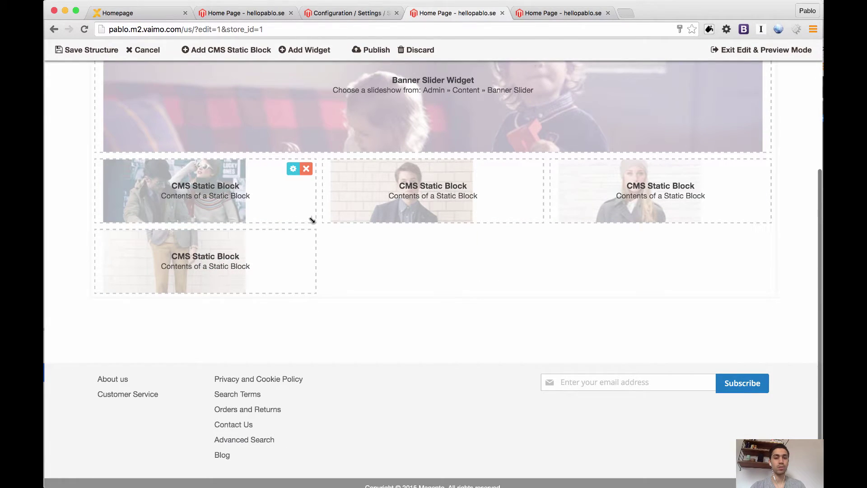
{"action": "left_click_drag", "start_coordinate": [312, 220], "coordinate": [260, 222]}
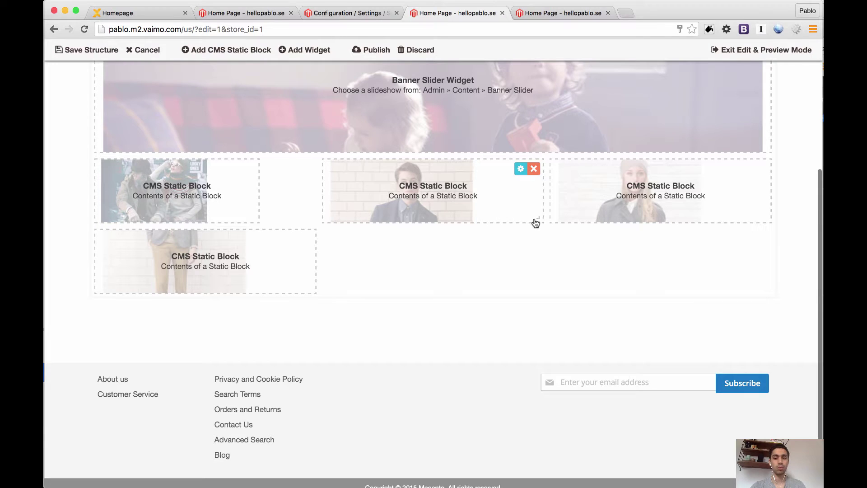
{"action": "left_click_drag", "start_coordinate": [536, 223], "coordinate": [486, 224]}
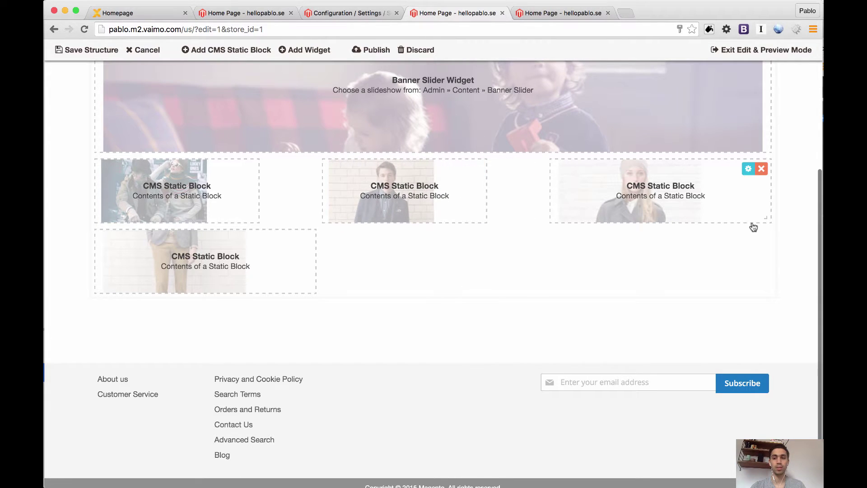
{"action": "left_click_drag", "start_coordinate": [766, 220], "coordinate": [714, 258]}
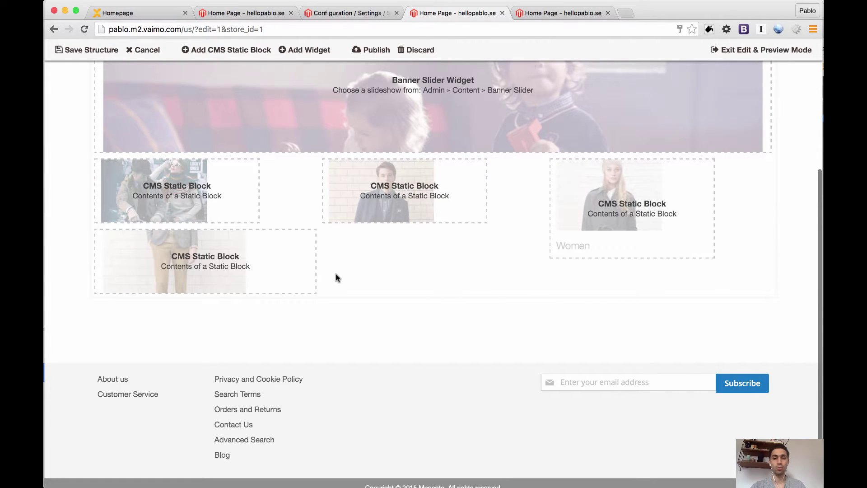
{"action": "left_click_drag", "start_coordinate": [311, 291], "coordinate": [256, 294]}
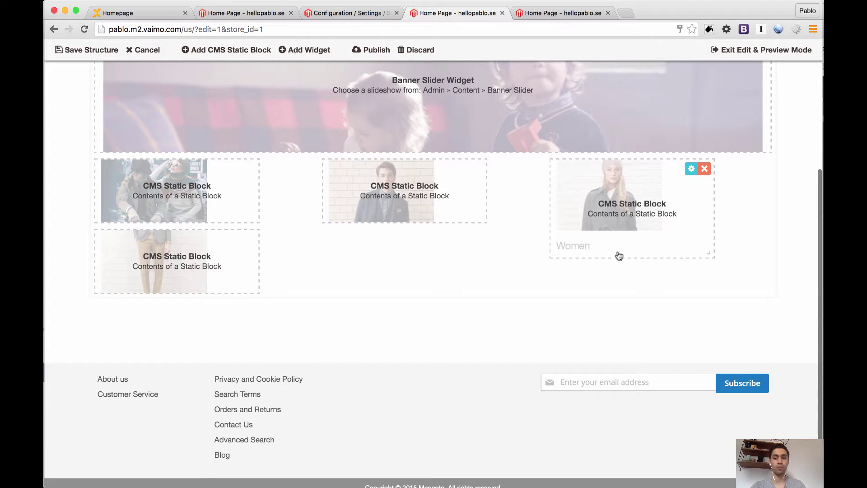
{"action": "left_click_drag", "start_coordinate": [710, 256], "coordinate": [704, 224]}
Rearrange the narrowed static blocks side by side in one row below the banner slider, with the Pants block last.
{"action": "left_click_drag", "start_coordinate": [354, 195], "coordinate": [315, 193]}
{"action": "left_click_drag", "start_coordinate": [567, 189], "coordinate": [463, 191]}
{"action": "left_click_drag", "start_coordinate": [246, 240], "coordinate": [786, 181]}
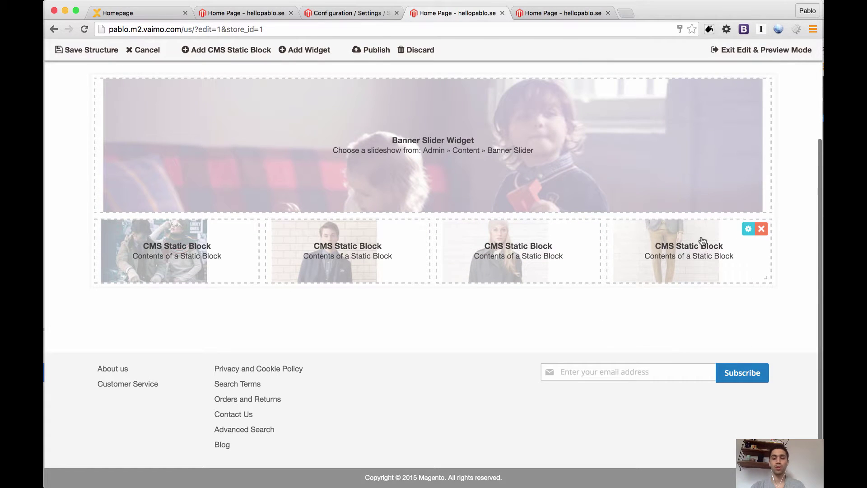
Save the page structure and review the row of Deals, Blazers, Women and Pants blocks on the homepage.
{"action": "scroll", "coordinate": [790, 248], "scroll_direction": "up", "scroll_amount": 1}
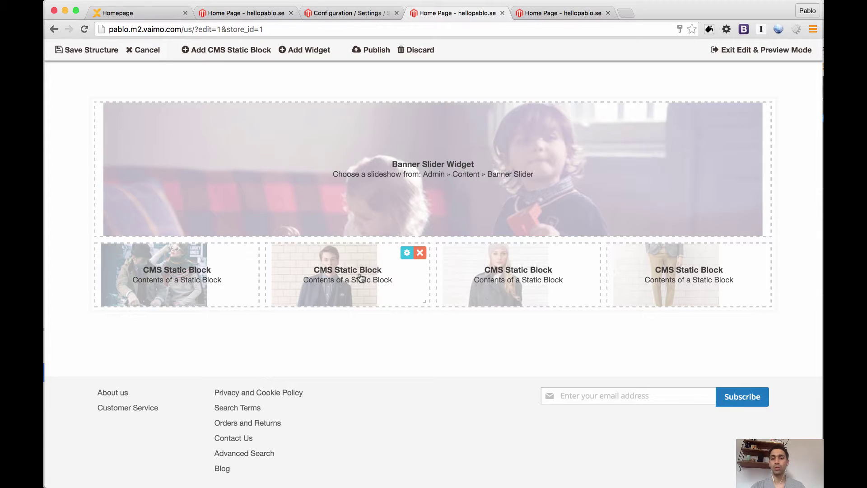
{"action": "left_click", "coordinate": [93, 53]}
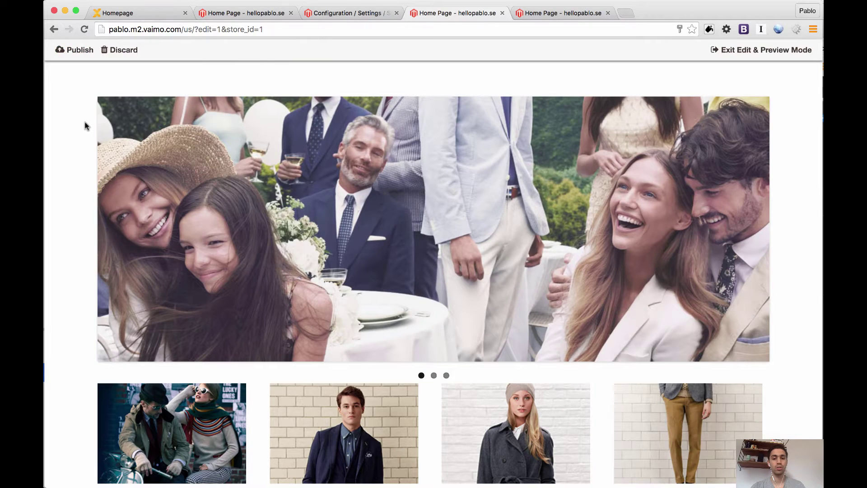
{"action": "scroll", "coordinate": [80, 180], "scroll_direction": "down", "scroll_amount": 3}
{"action": "scroll", "coordinate": [80, 181], "scroll_direction": "up", "scroll_amount": 1}
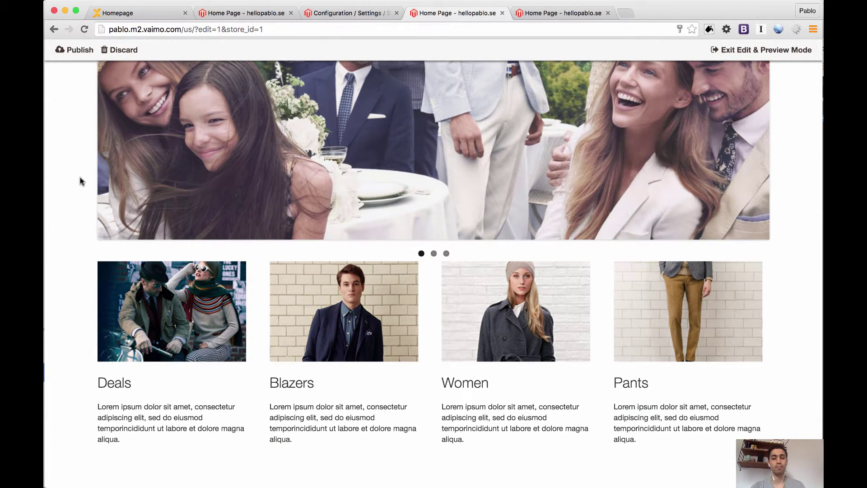
{"action": "scroll", "coordinate": [80, 178], "scroll_direction": "up", "scroll_amount": 3}
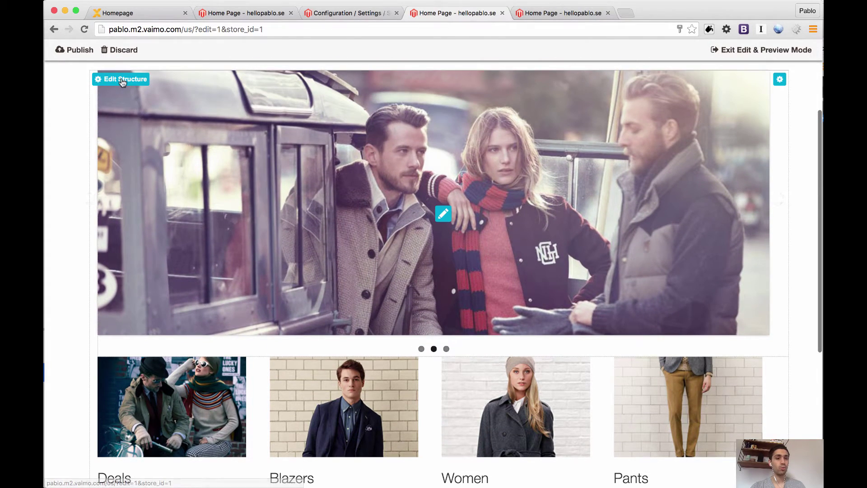
Check the product row below the category blocks on the demo reference homepage and return to the store homepage.
{"action": "left_click", "coordinate": [132, 12]}
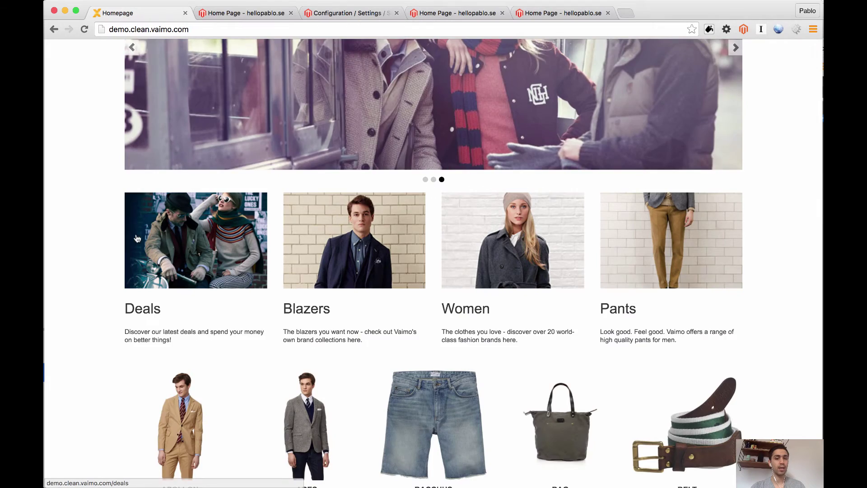
{"action": "scroll", "coordinate": [131, 238], "scroll_direction": "down", "scroll_amount": 5}
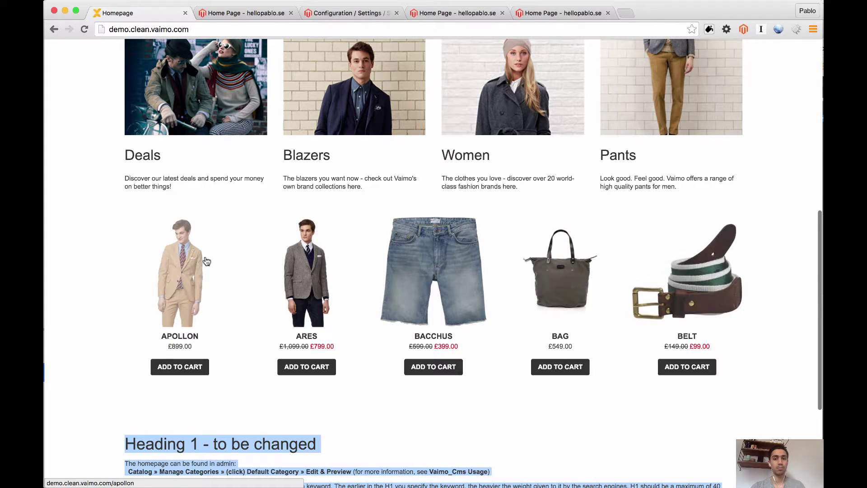
{"action": "left_click", "coordinate": [441, 19]}
Start a new Catalog Products List widget in the homepage structure and set the number of products to display to 5.
{"action": "mouse_move", "coordinate": [124, 163]}
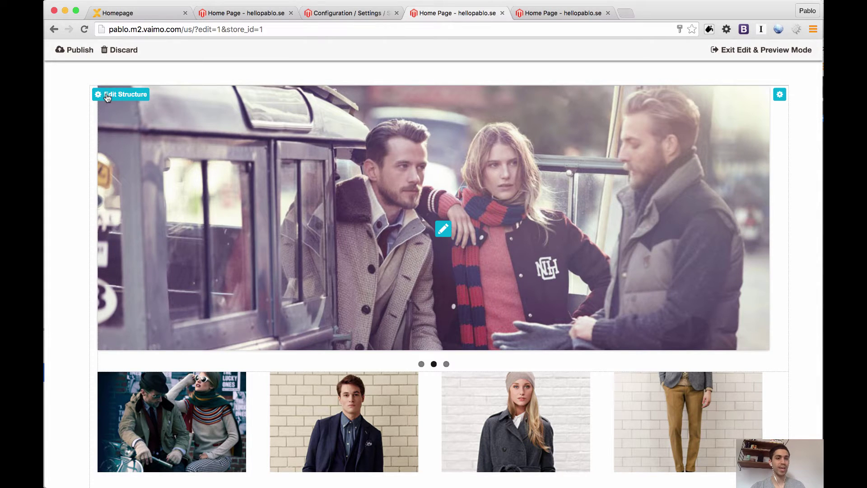
{"action": "left_click", "coordinate": [108, 95]}
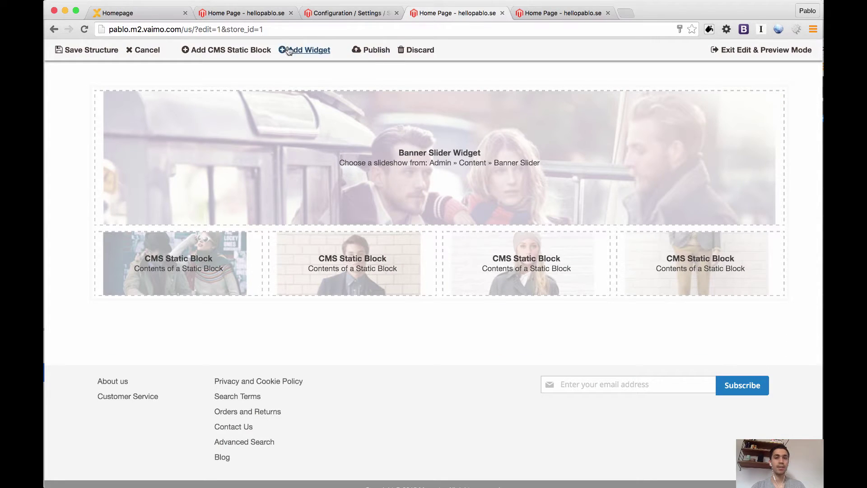
{"action": "left_click", "coordinate": [305, 50]}
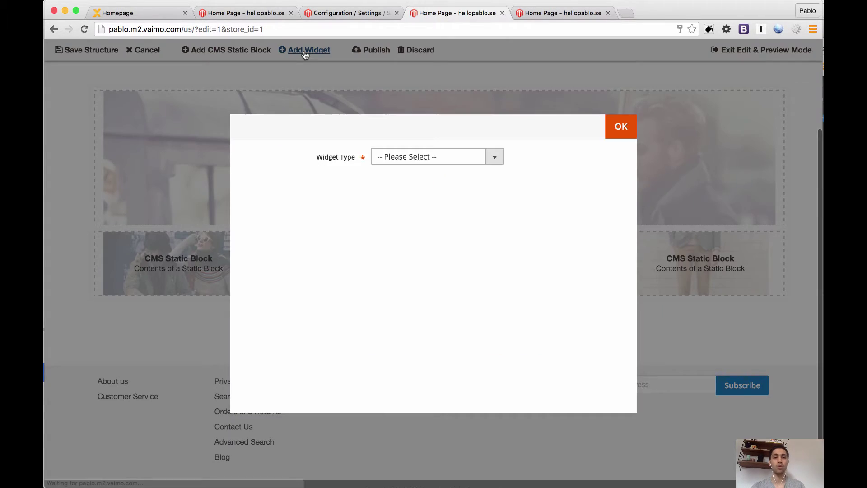
{"action": "left_click", "coordinate": [482, 159]}
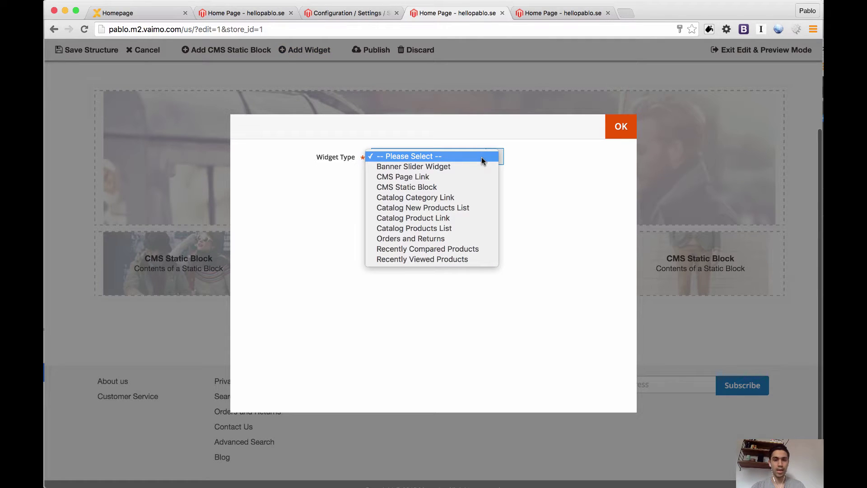
{"action": "left_click", "coordinate": [479, 229]}
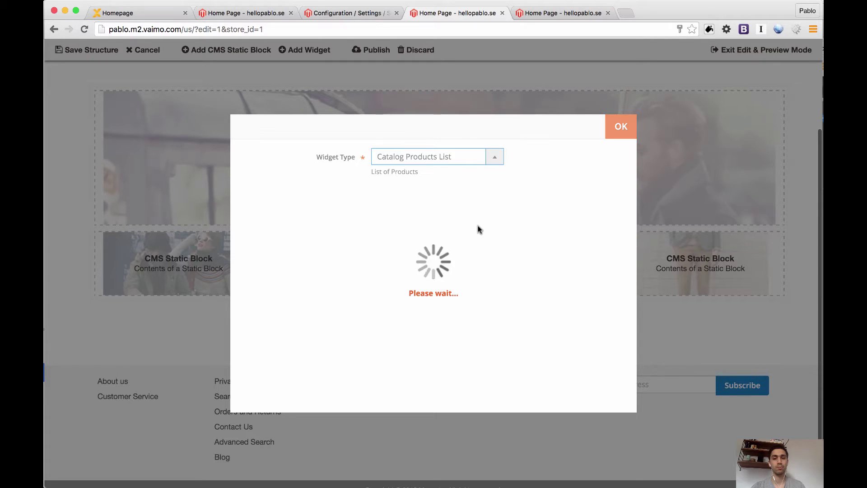
{"action": "left_click_drag", "start_coordinate": [436, 243], "coordinate": [358, 246]}
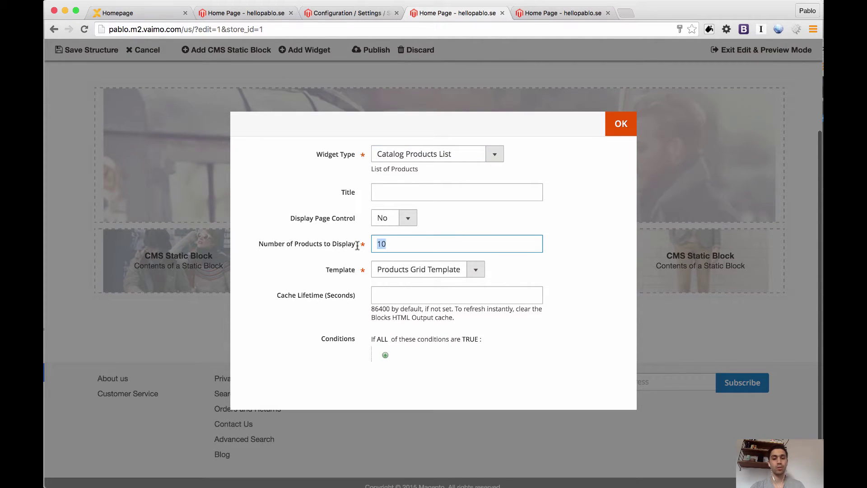
{"action": "scroll", "coordinate": [355, 270], "scroll_direction": "down", "scroll_amount": 1}
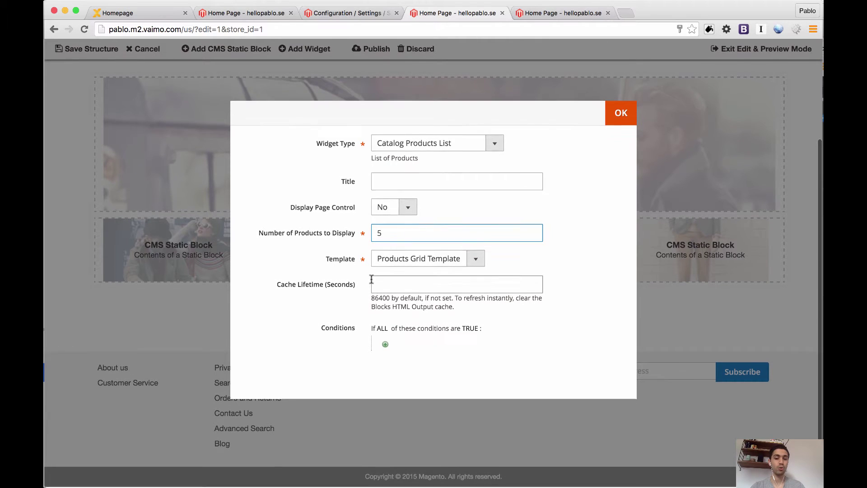
Add a Category condition to the product list that selects the Jackets category under Women > Tops.
{"action": "left_click", "coordinate": [385, 345]}
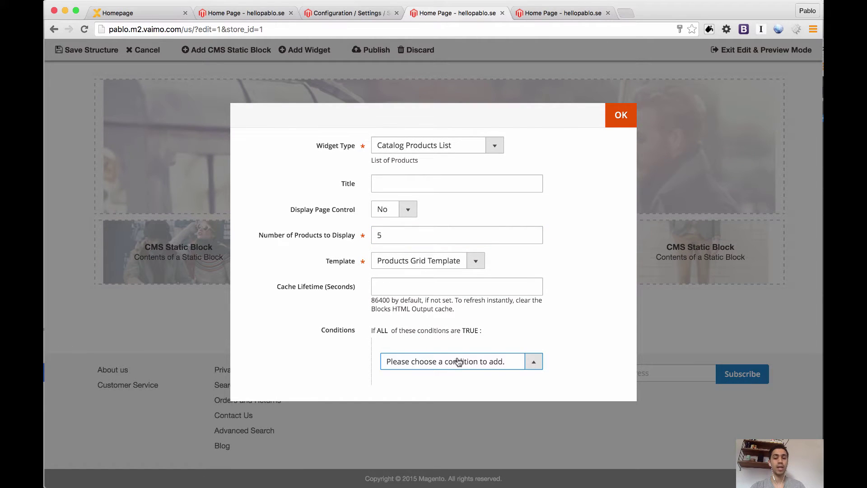
{"action": "left_click", "coordinate": [497, 363]}
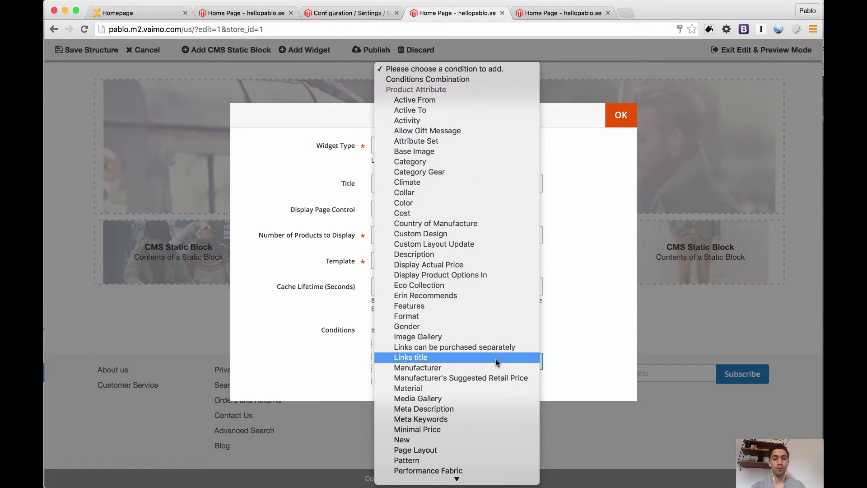
{"action": "left_click", "coordinate": [457, 162]}
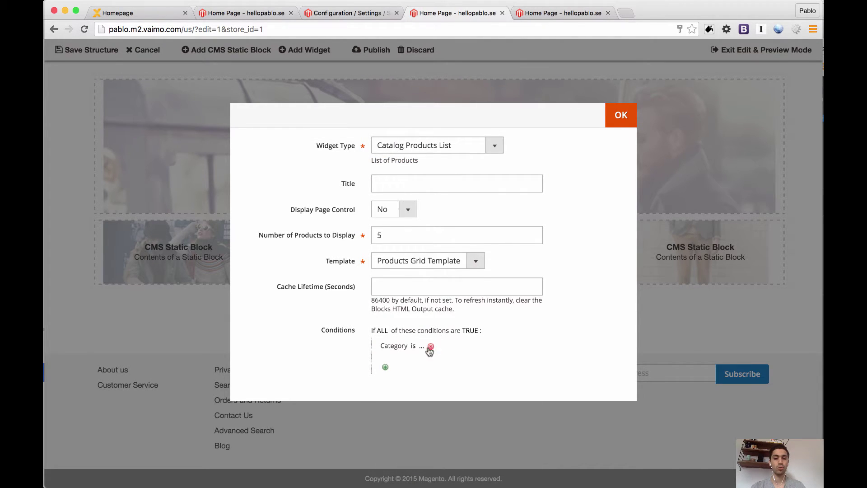
{"action": "left_click", "coordinate": [422, 347]}
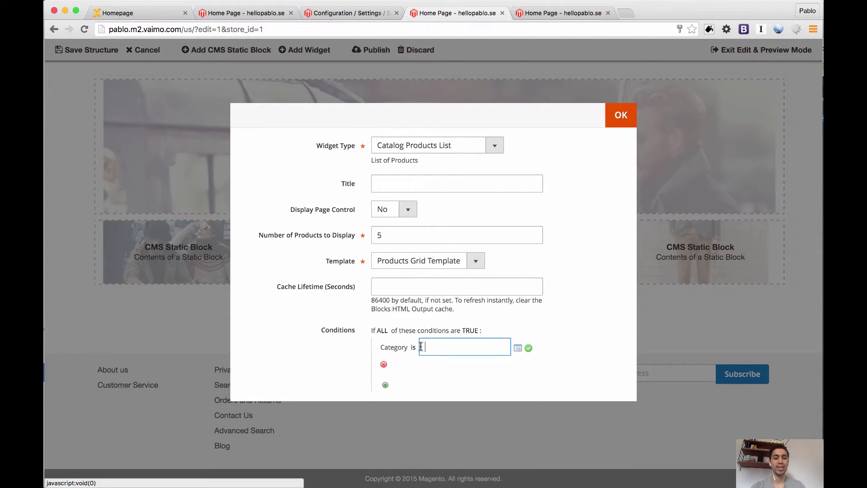
{"action": "left_click", "coordinate": [518, 349]}
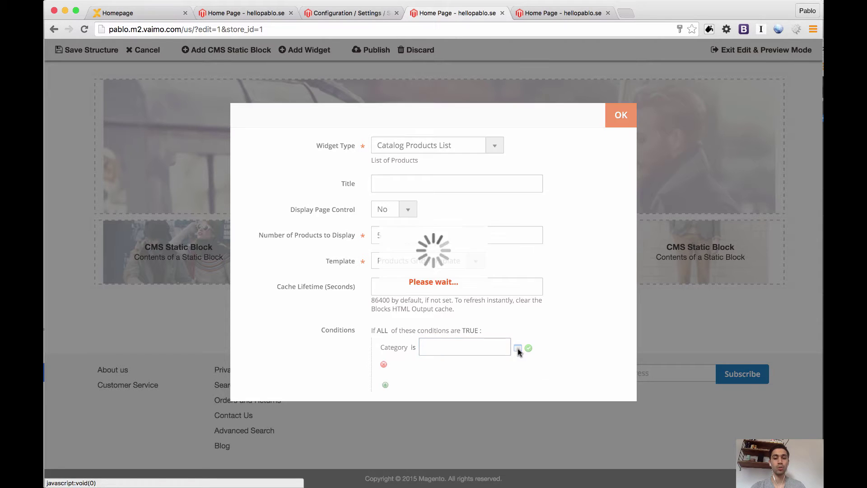
{"action": "scroll", "coordinate": [518, 348], "scroll_direction": "down", "scroll_amount": 3}
{"action": "scroll", "coordinate": [517, 349], "scroll_direction": "down", "scroll_amount": 2}
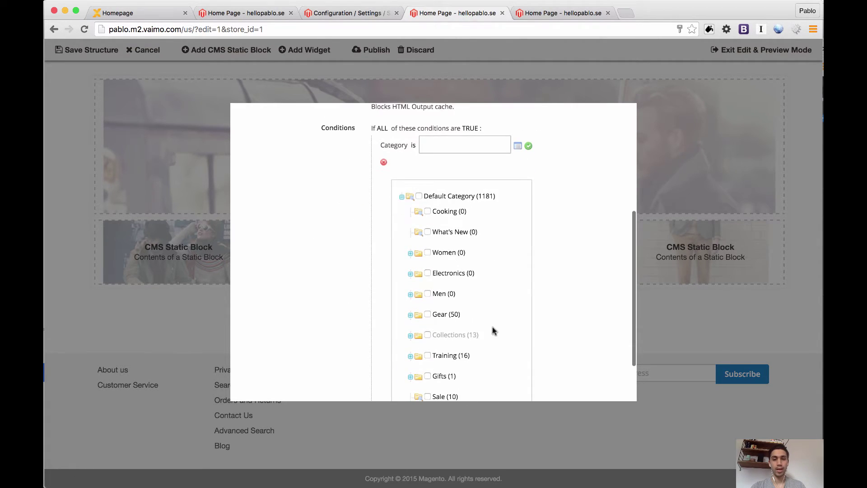
{"action": "left_click", "coordinate": [410, 253]}
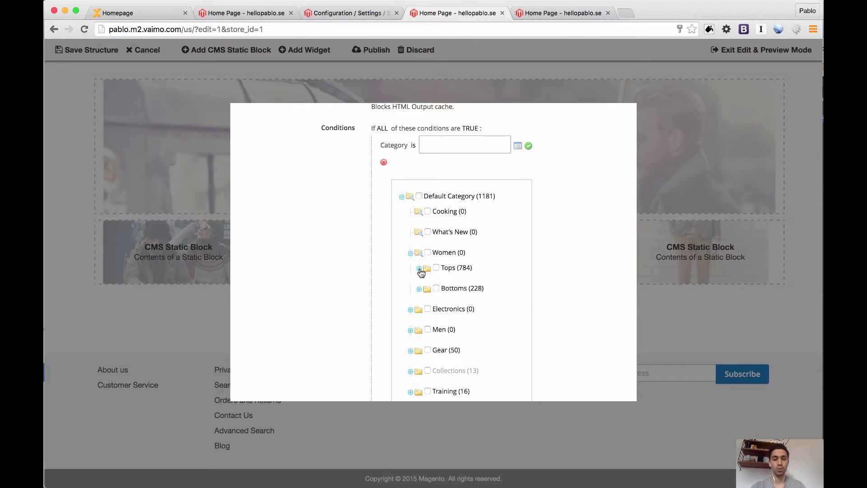
{"action": "left_click", "coordinate": [419, 268]}
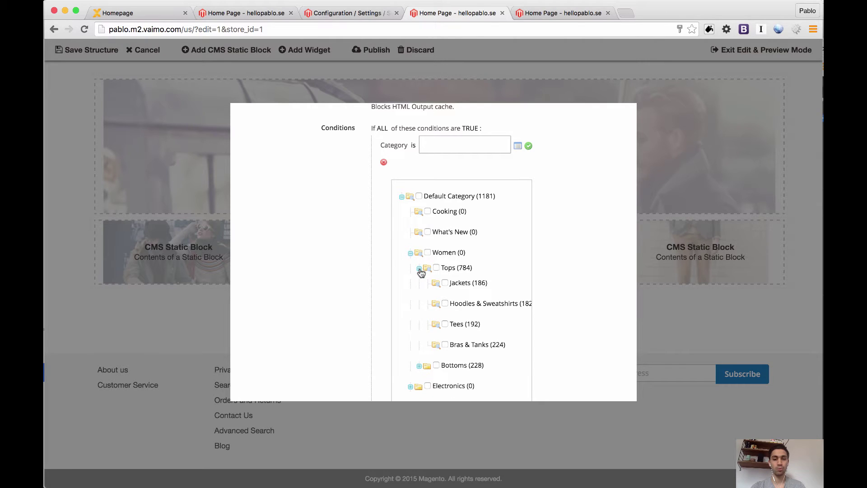
{"action": "left_click", "coordinate": [444, 283]}
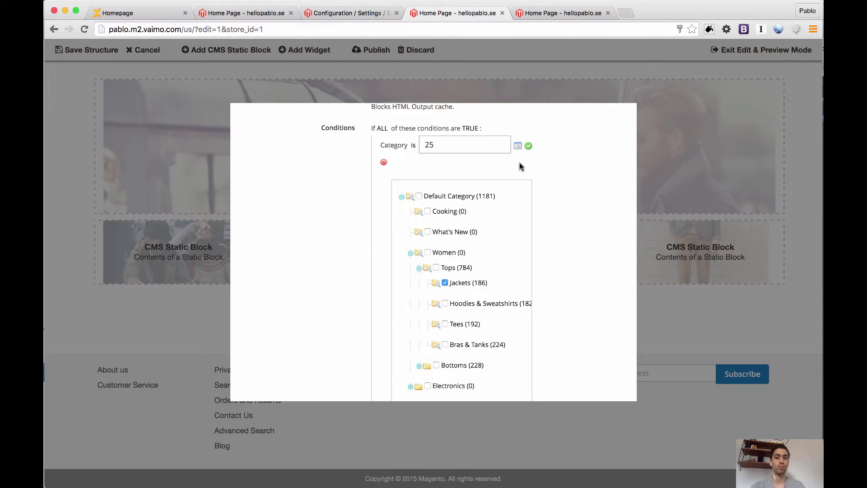
{"action": "left_click", "coordinate": [529, 146]}
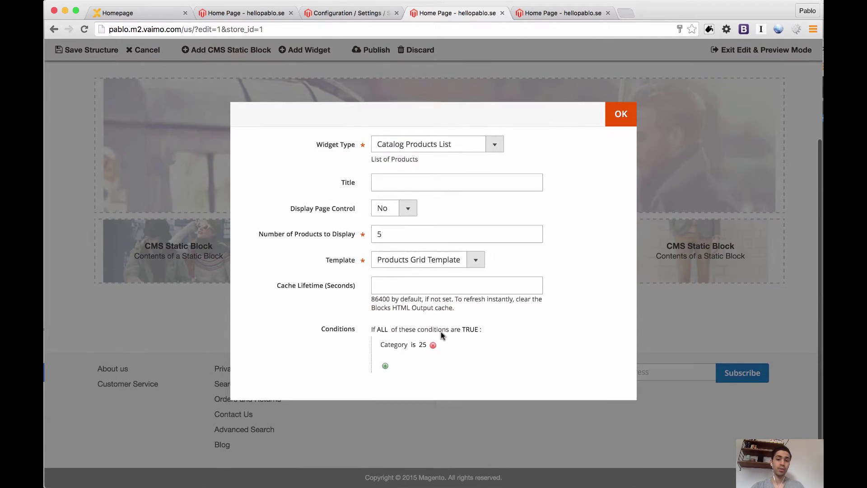
Add a second condition to the product list requiring Price to be equal to or greater than 40.
{"action": "left_click", "coordinate": [387, 368]}
{"action": "left_click", "coordinate": [418, 379]}
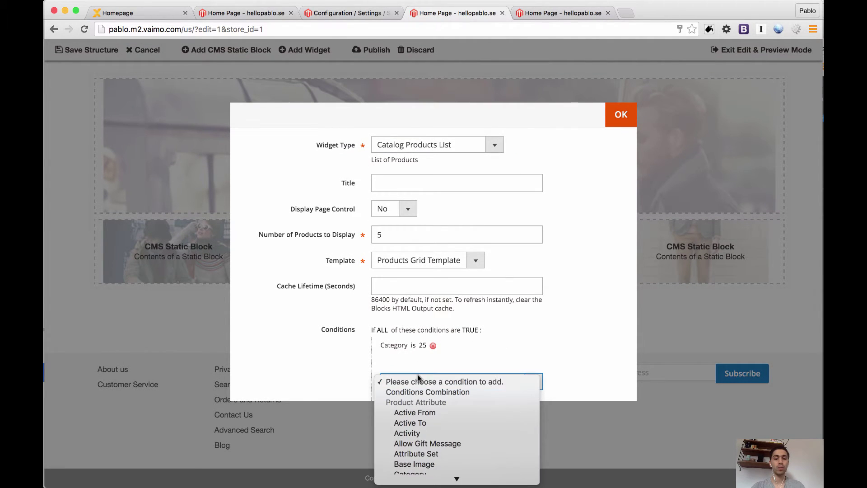
{"action": "type", "text": "price"}
{"action": "key", "text": "Return"}
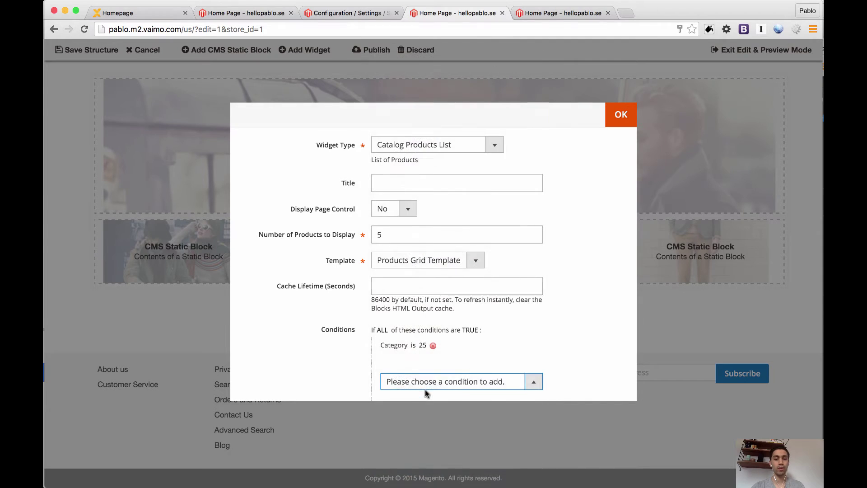
{"action": "left_click", "coordinate": [401, 367]}
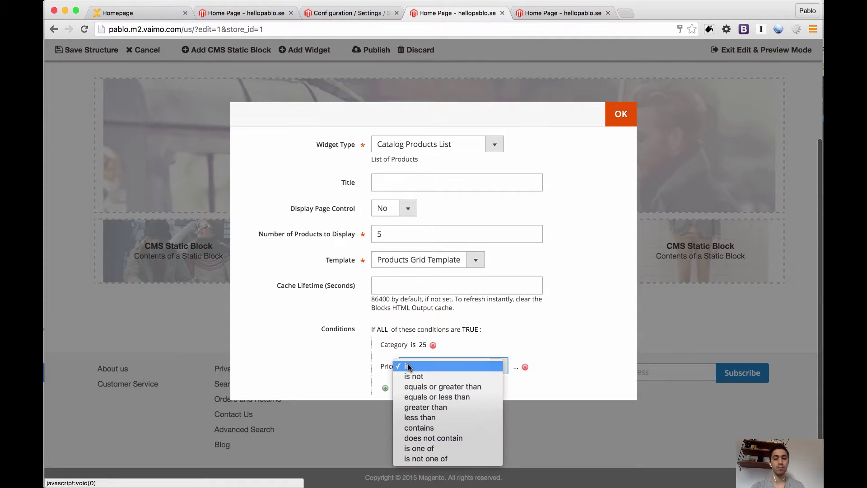
{"action": "left_click", "coordinate": [432, 386]}
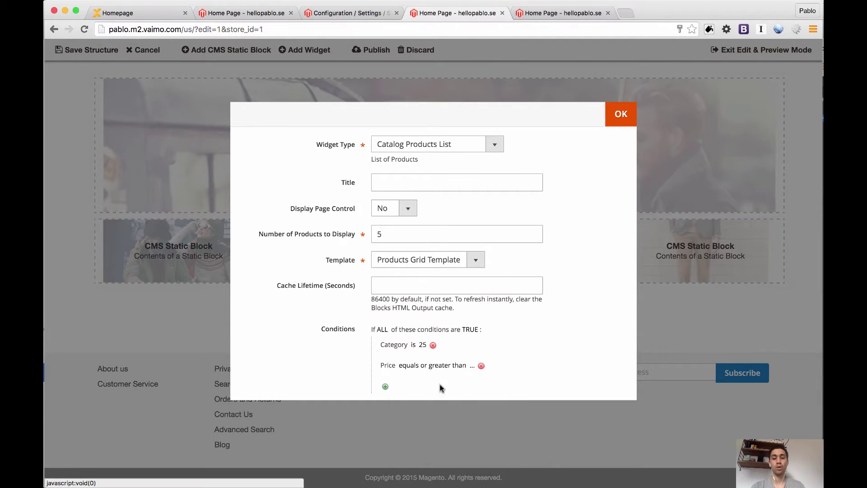
{"action": "left_click", "coordinate": [472, 369]}
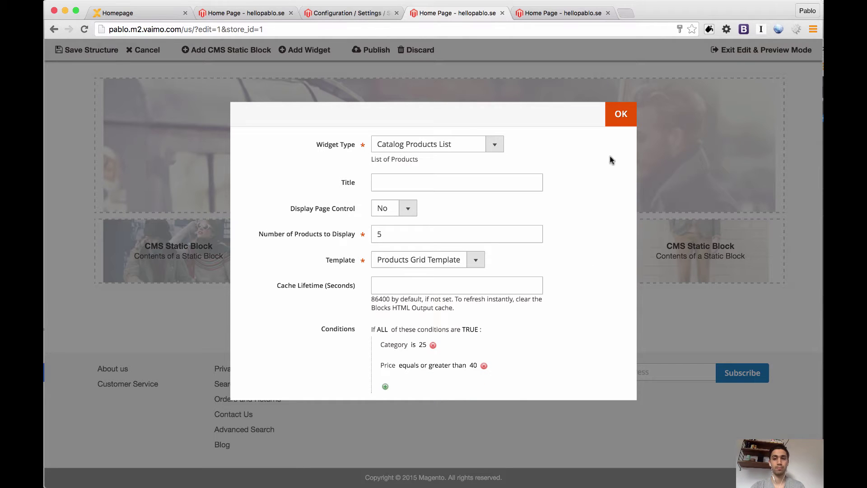
Accept the product list widget settings, stretch the widget to the full row width below the category blocks and save the structure.
{"action": "left_click", "coordinate": [622, 116]}
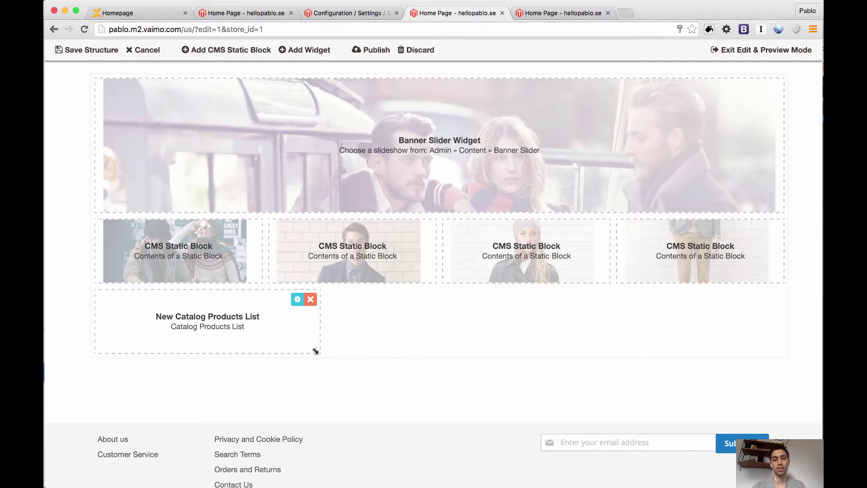
{"action": "left_click_drag", "start_coordinate": [317, 351], "coordinate": [528, 369]}
{"action": "left_click_drag", "start_coordinate": [707, 398], "coordinate": [792, 393]}
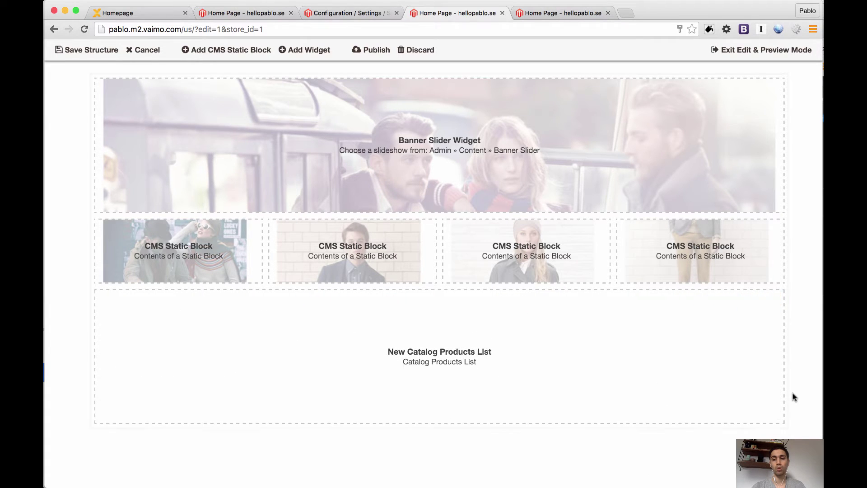
{"action": "left_click", "coordinate": [93, 51]}
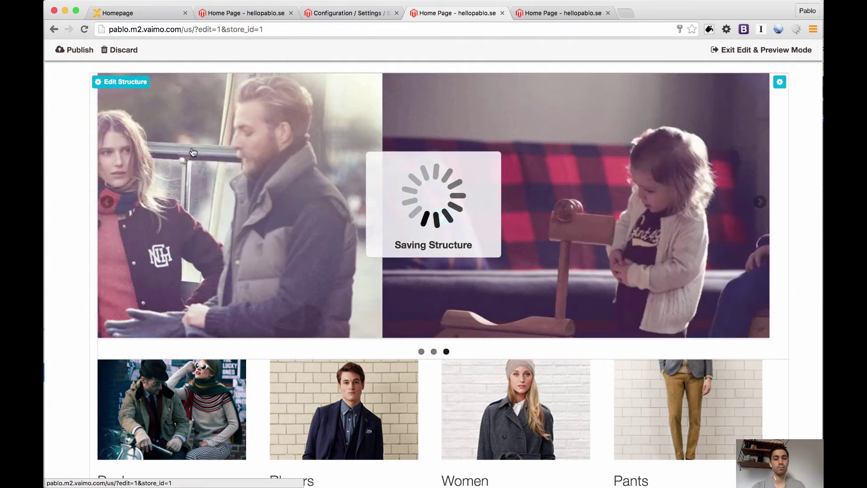
Review the jacket product row in the homepage draft and publish the draft.
{"action": "scroll", "coordinate": [192, 152], "scroll_direction": "down", "scroll_amount": 10}
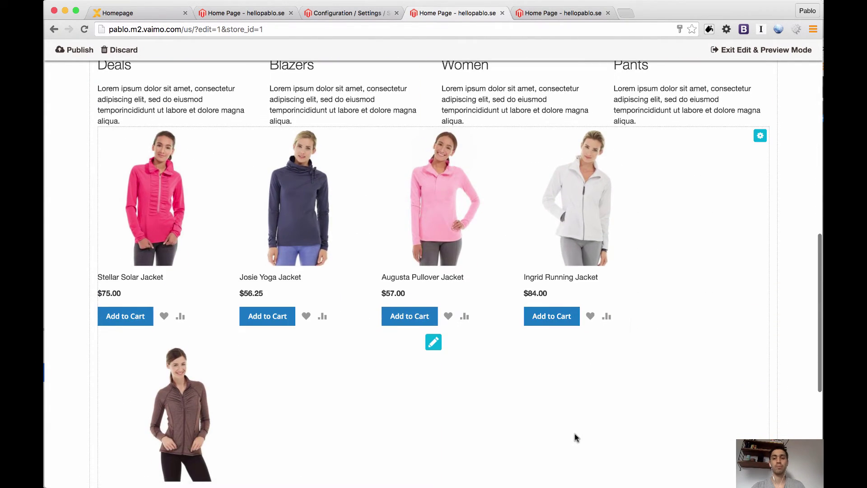
{"action": "scroll", "coordinate": [577, 436], "scroll_direction": "down", "scroll_amount": 1}
{"action": "scroll", "coordinate": [576, 437], "scroll_direction": "down", "scroll_amount": 2}
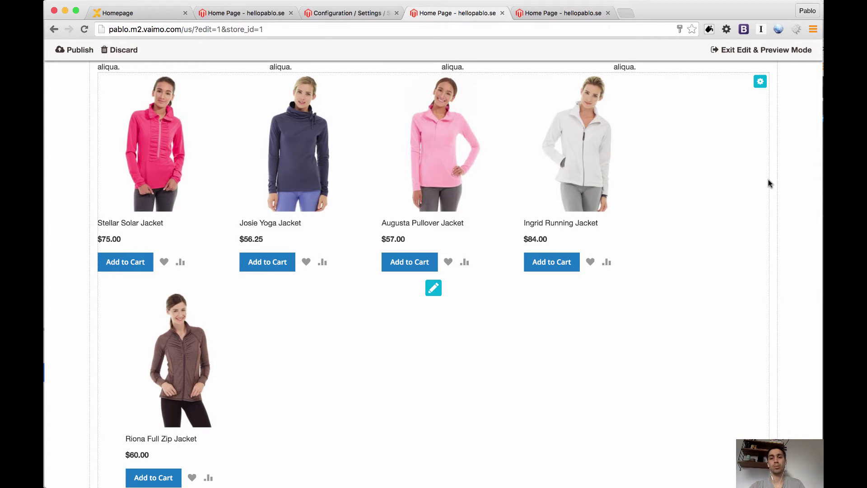
{"action": "left_click", "coordinate": [86, 53]}
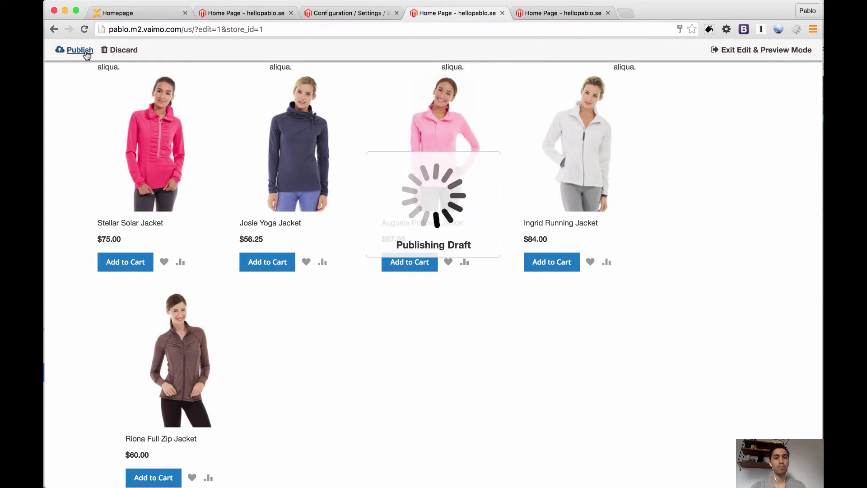
Check the product row, category blocks and banner slider on the published store homepage.
{"action": "left_click", "coordinate": [552, 16]}
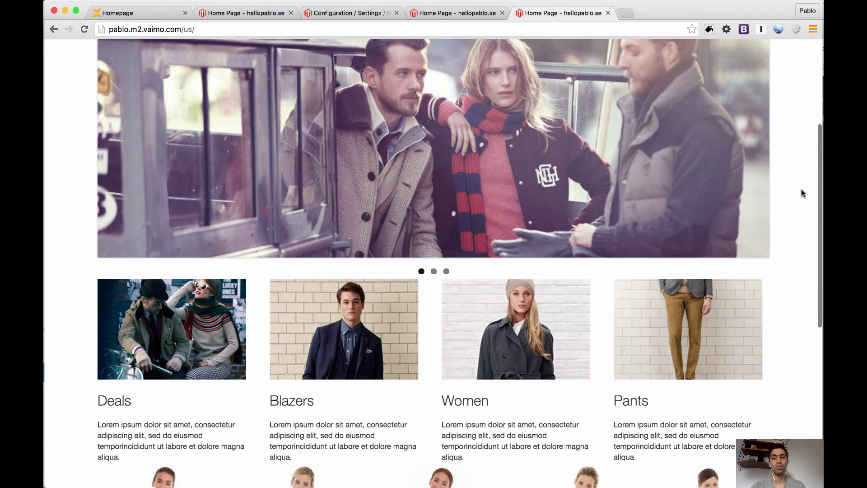
{"action": "scroll", "coordinate": [802, 189], "scroll_direction": "down", "scroll_amount": 6}
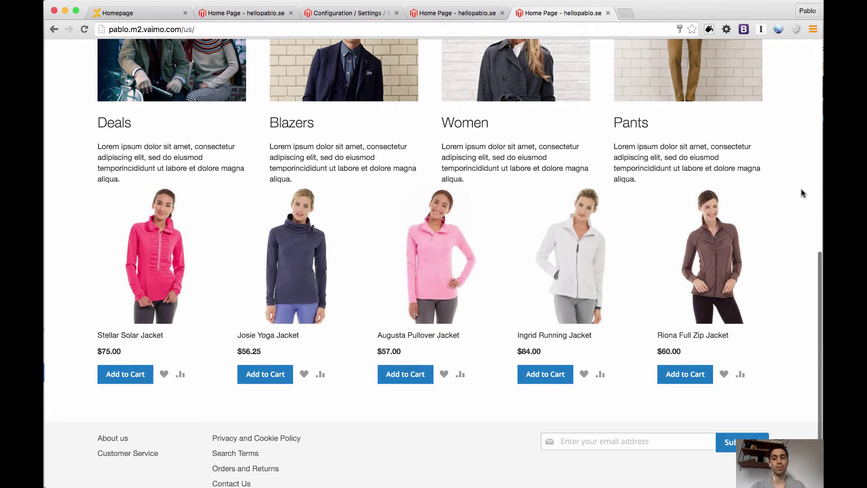
{"action": "scroll", "coordinate": [804, 202], "scroll_direction": "up", "scroll_amount": 4}
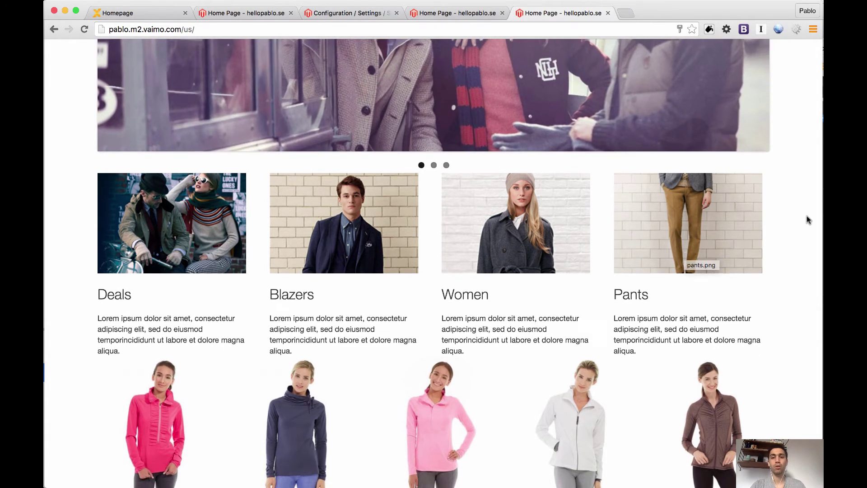
{"action": "scroll", "coordinate": [809, 218], "scroll_direction": "up", "scroll_amount": 4}
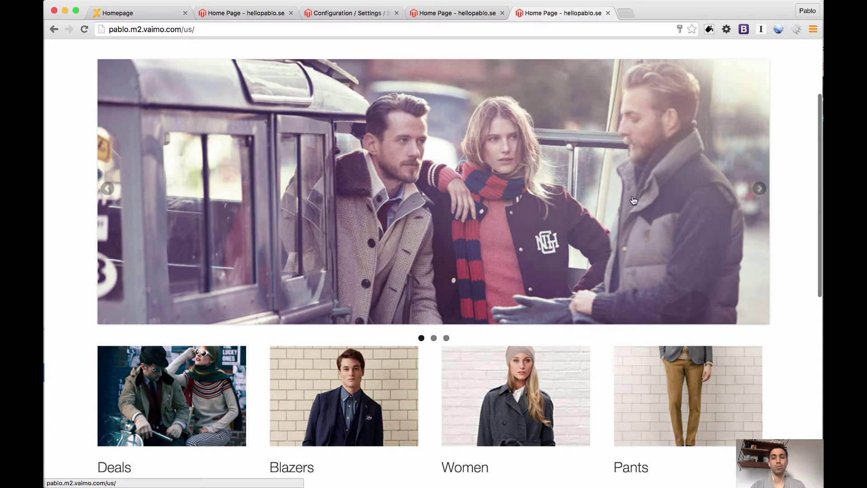
{"action": "scroll", "coordinate": [600, 195], "scroll_direction": "down", "scroll_amount": 1}
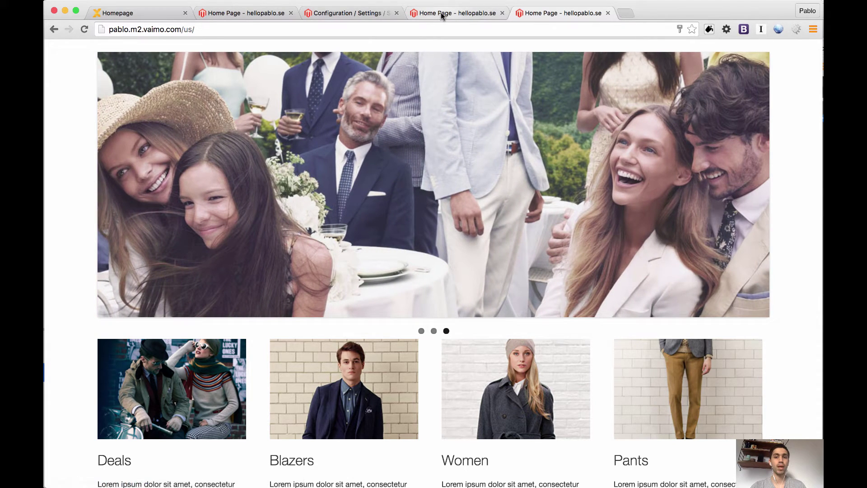
Reopen the homepage structure for editing and move the Catalog Products List above the banner slider.
{"action": "left_click", "coordinate": [442, 17]}
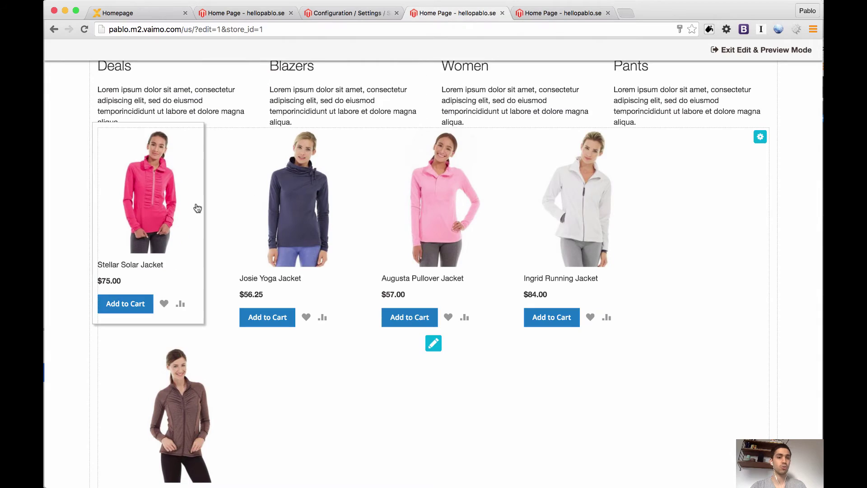
{"action": "scroll", "coordinate": [194, 208], "scroll_direction": "up", "scroll_amount": 10}
{"action": "scroll", "coordinate": [197, 208], "scroll_direction": "up", "scroll_amount": 5}
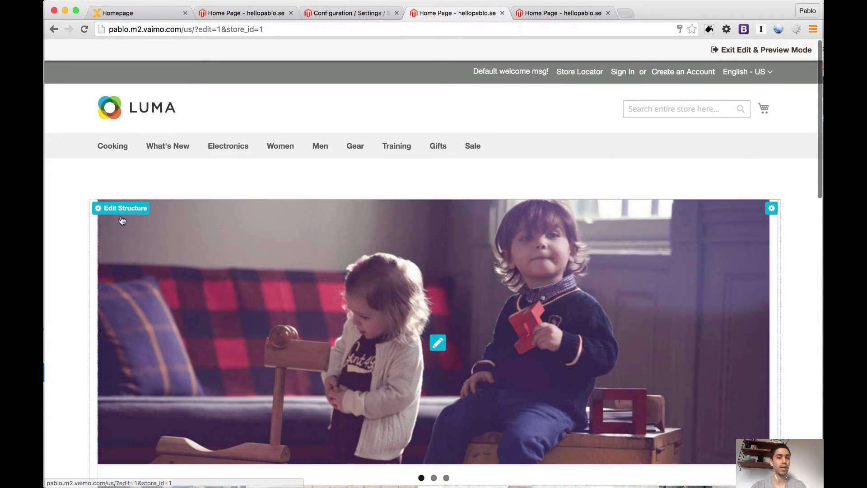
{"action": "left_click", "coordinate": [111, 209]}
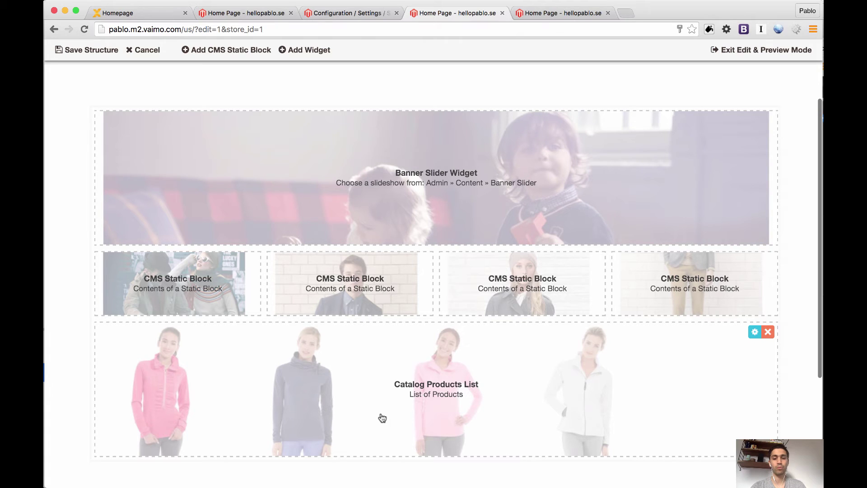
{"action": "left_click_drag", "start_coordinate": [382, 410], "coordinate": [386, 194]}
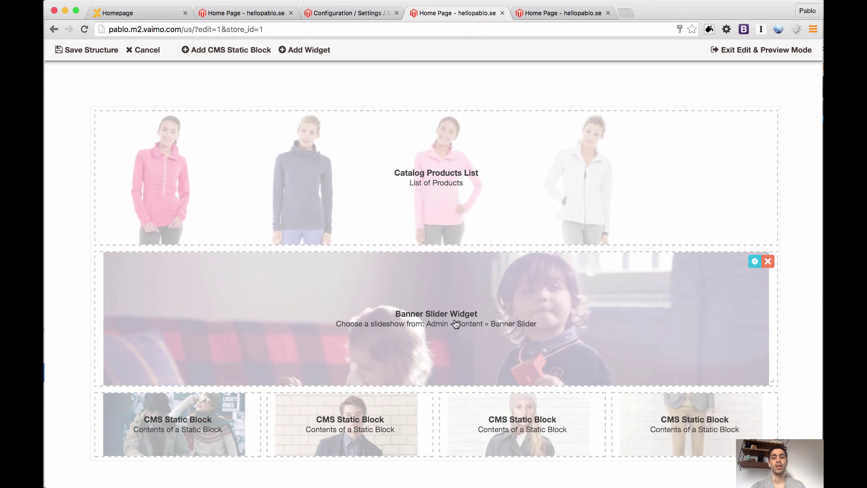
Add two CMS static blocks side by side between the product list and the banner slider, each resized to half the row width.
{"action": "scroll", "coordinate": [456, 325], "scroll_direction": "down", "scroll_amount": 3}
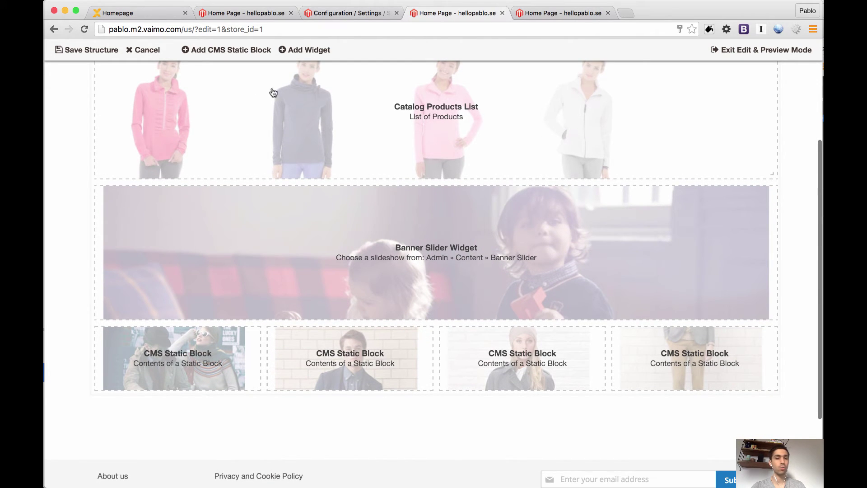
{"action": "left_click", "coordinate": [216, 52]}
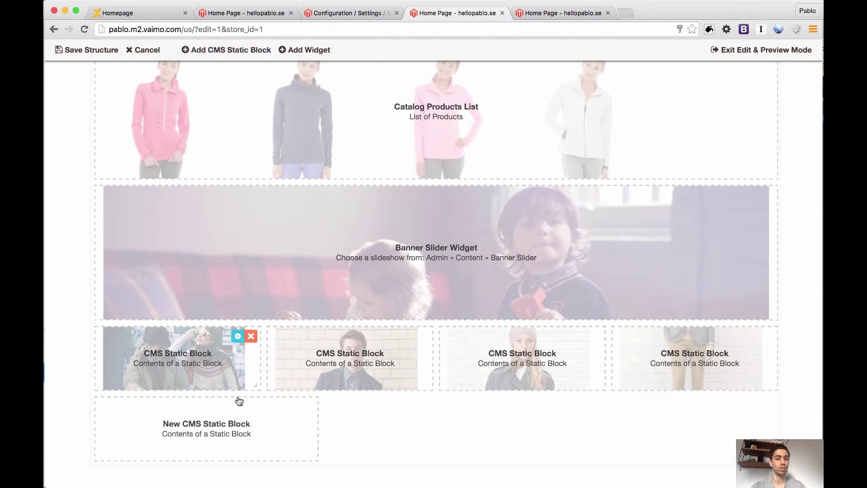
{"action": "left_click_drag", "start_coordinate": [221, 429], "coordinate": [253, 239]}
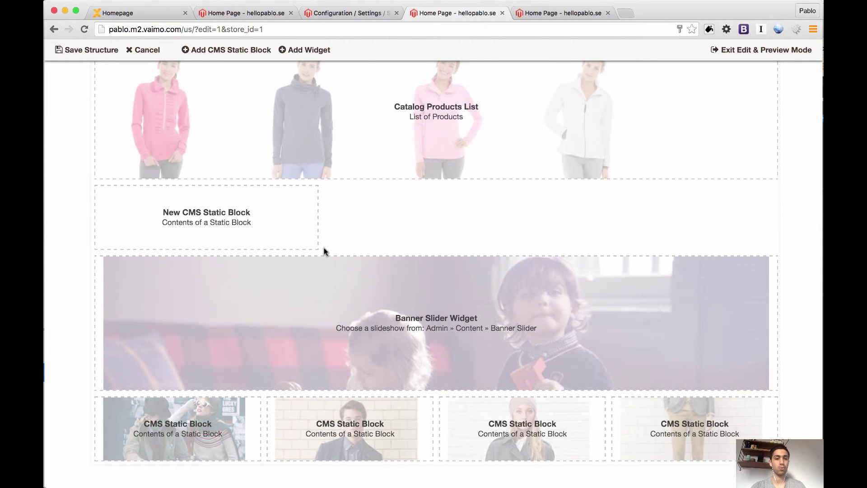
{"action": "left_click_drag", "start_coordinate": [311, 246], "coordinate": [416, 306]}
{"action": "left_click", "coordinate": [209, 51]}
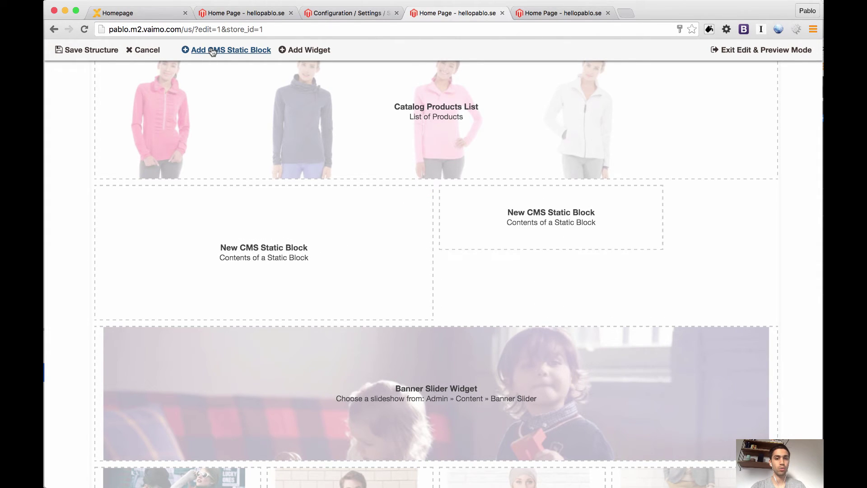
{"action": "left_click_drag", "start_coordinate": [661, 248], "coordinate": [782, 333]}
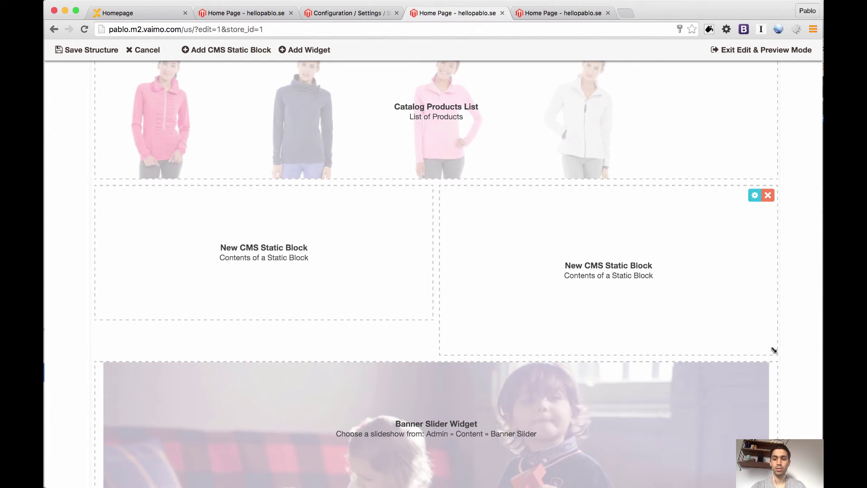
Save the rearranged homepage structure and publish the draft.
{"action": "left_click", "coordinate": [87, 50]}
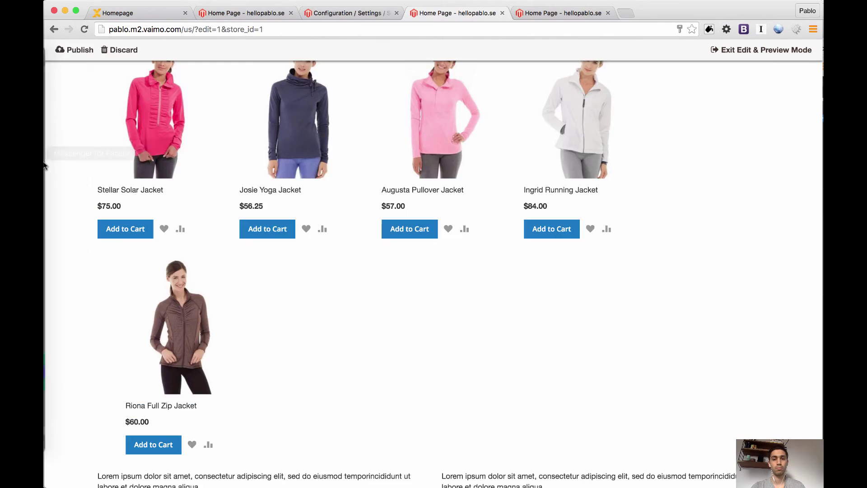
{"action": "left_click", "coordinate": [84, 51]}
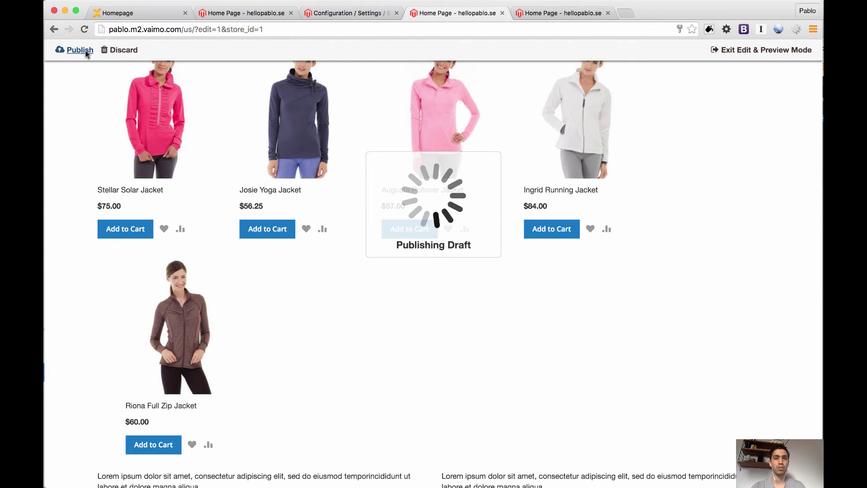
Reload the published store homepage and examine the order of the product row, text blocks, banner slider and category blocks.
{"action": "left_click", "coordinate": [564, 15]}
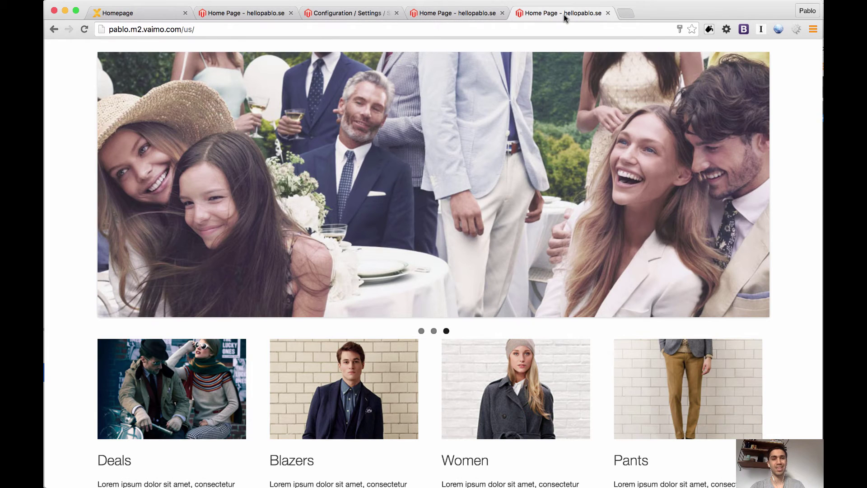
{"action": "key", "text": "super+r"}
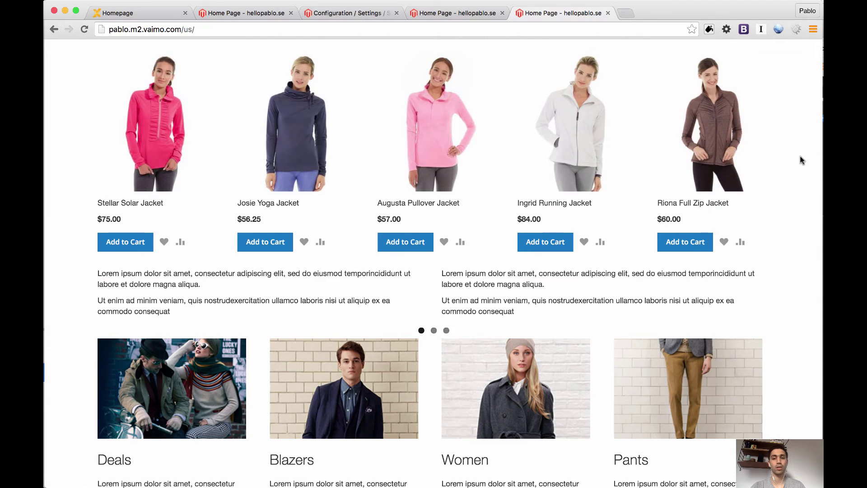
{"action": "scroll", "coordinate": [799, 192], "scroll_direction": "down", "scroll_amount": 5}
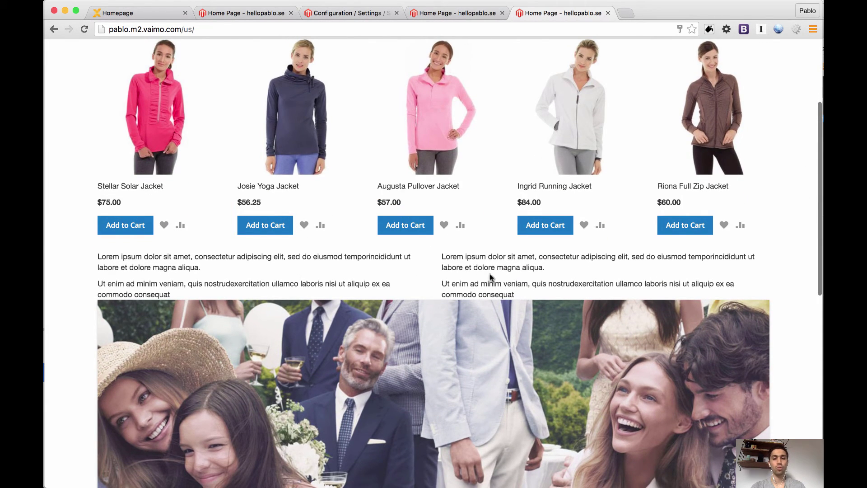
{"action": "scroll", "coordinate": [370, 277], "scroll_direction": "down", "scroll_amount": 2}
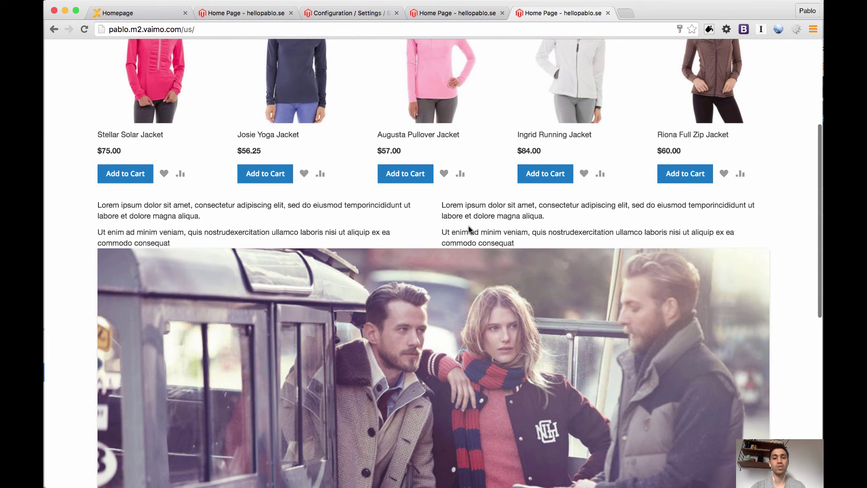
{"action": "scroll", "coordinate": [411, 226], "scroll_direction": "down", "scroll_amount": 12}
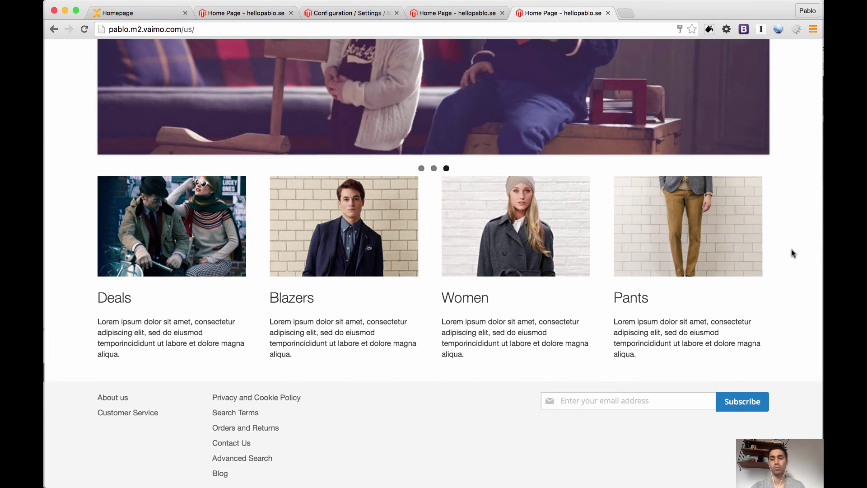
{"action": "scroll", "coordinate": [794, 254], "scroll_direction": "up", "scroll_amount": 3}
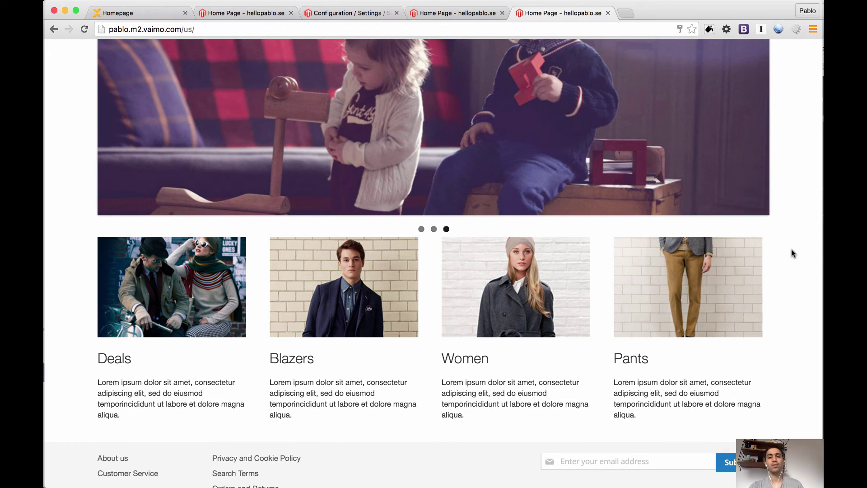
{"action": "scroll", "coordinate": [794, 254], "scroll_direction": "up", "scroll_amount": 12}
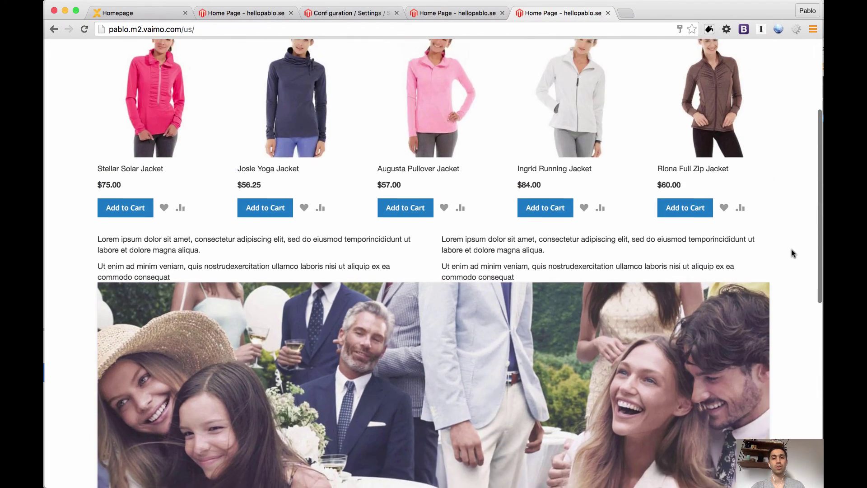
{"action": "scroll", "coordinate": [794, 254], "scroll_direction": "up", "scroll_amount": 5}
{"action": "scroll", "coordinate": [794, 253], "scroll_direction": "down", "scroll_amount": 3}
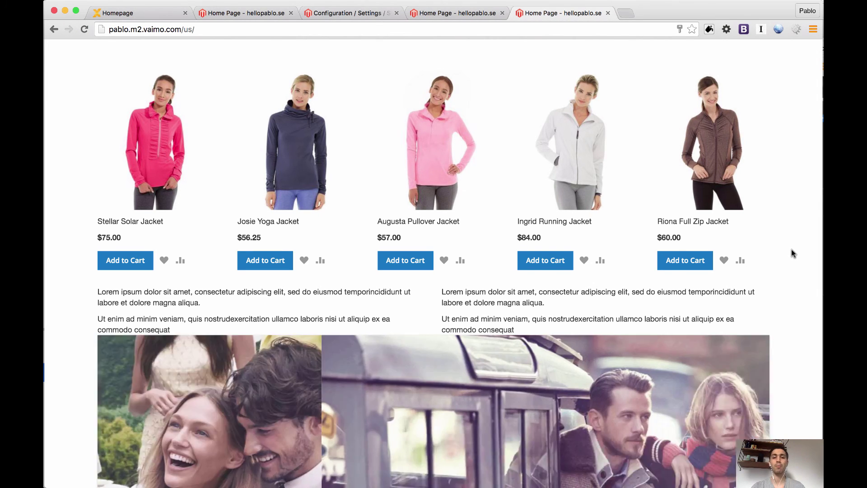
{"action": "scroll", "coordinate": [794, 253], "scroll_direction": "down", "scroll_amount": 3}
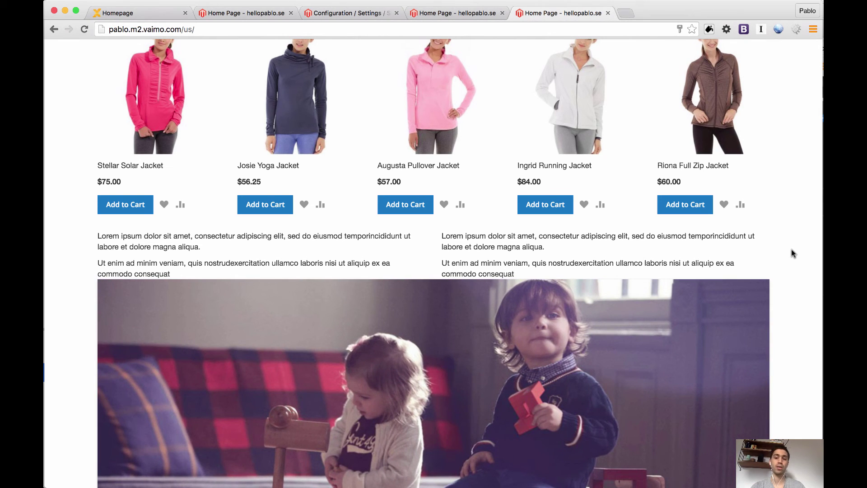
{"action": "scroll", "coordinate": [794, 253], "scroll_direction": "up", "scroll_amount": 8}
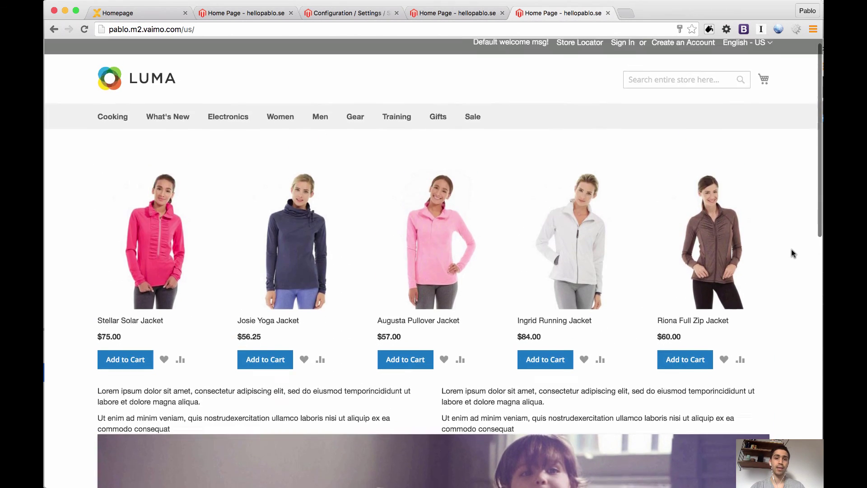